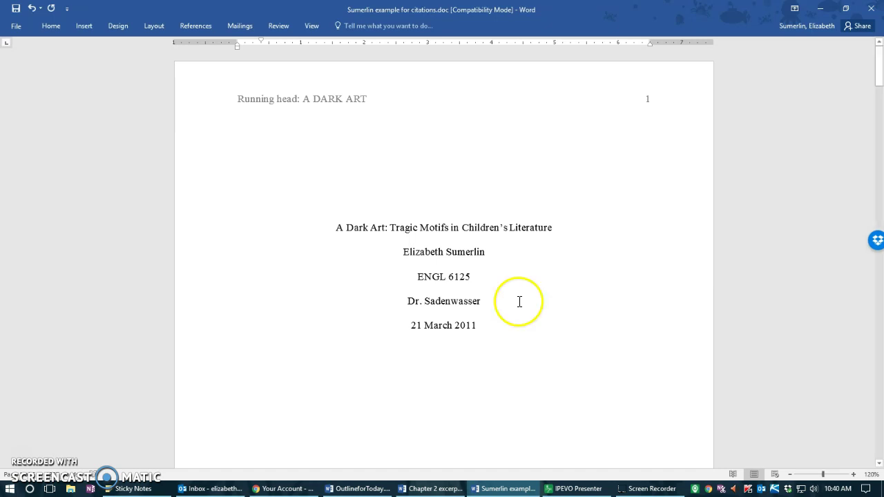
# Step: Examine the running head in the first-page header and compare it with the full title on the title page
pyautogui.click(285, 102)
pyautogui.doubleClick(285, 102)
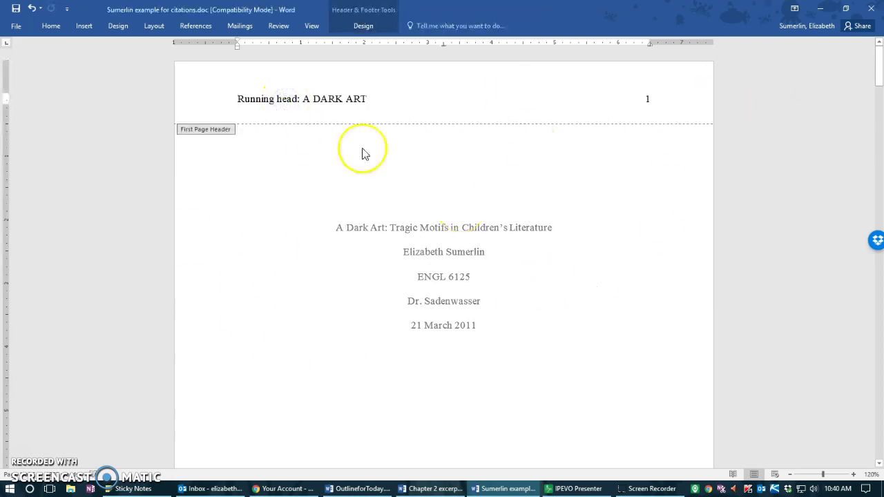
pyautogui.moveTo(238, 100); pyautogui.dragTo(366, 103)
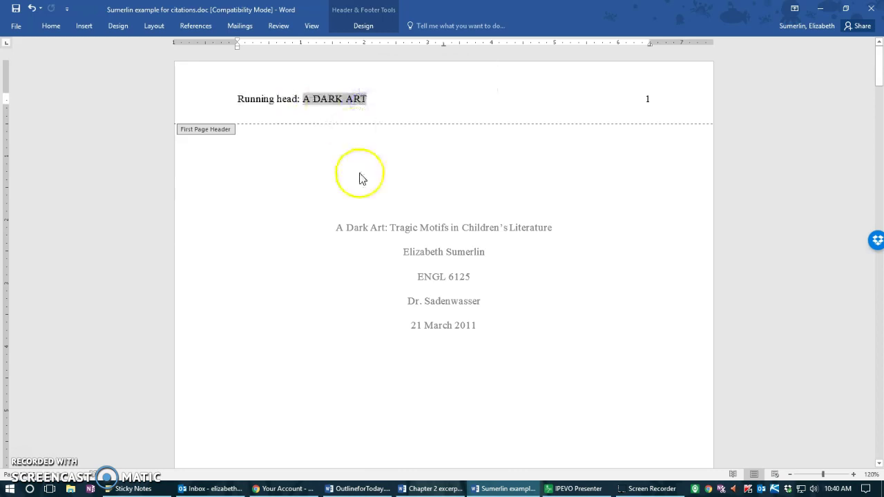
pyautogui.doubleClick(356, 233)
pyautogui.click(379, 229)
pyautogui.moveTo(379, 228); pyautogui.dragTo(544, 231)
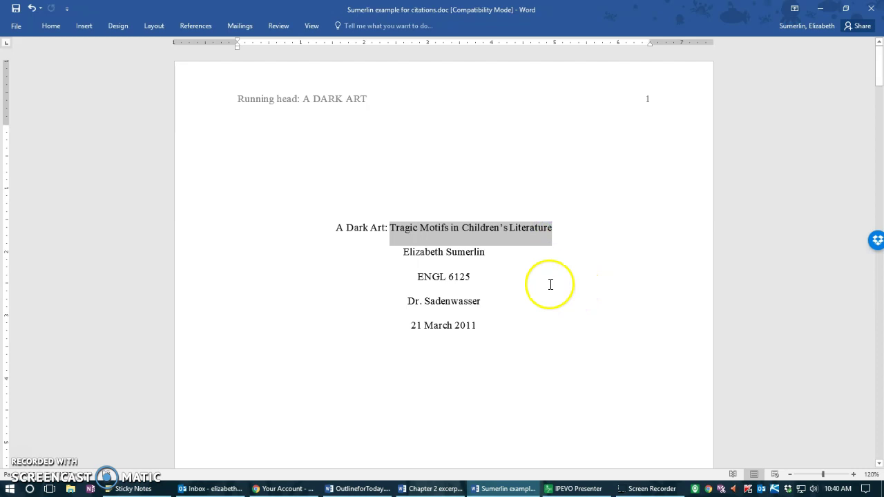
# Step: Review the course, instructor and date lines beneath the title on the title page
pyautogui.click(449, 280)
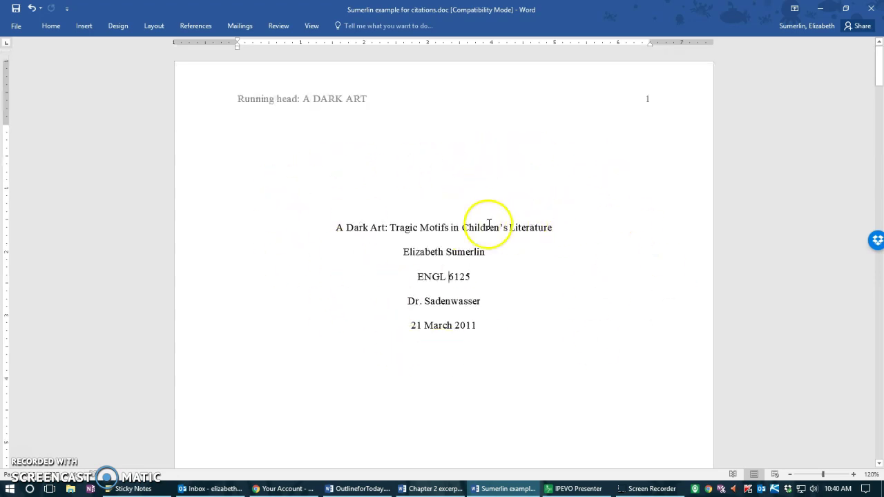
pyautogui.click(465, 277)
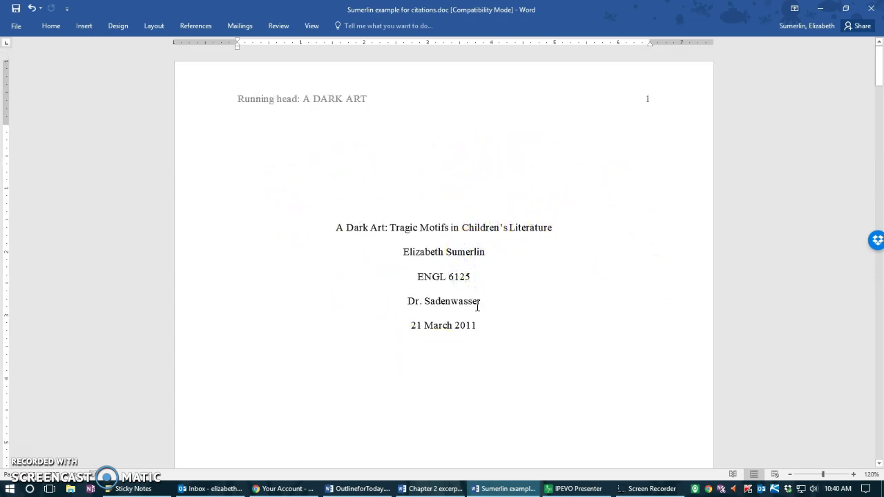
pyautogui.click(473, 302)
pyautogui.click(452, 326)
# Step: Compare the page 2 header with the first-page header and return to the body text
pyautogui.scroll(-10, 506, 256)
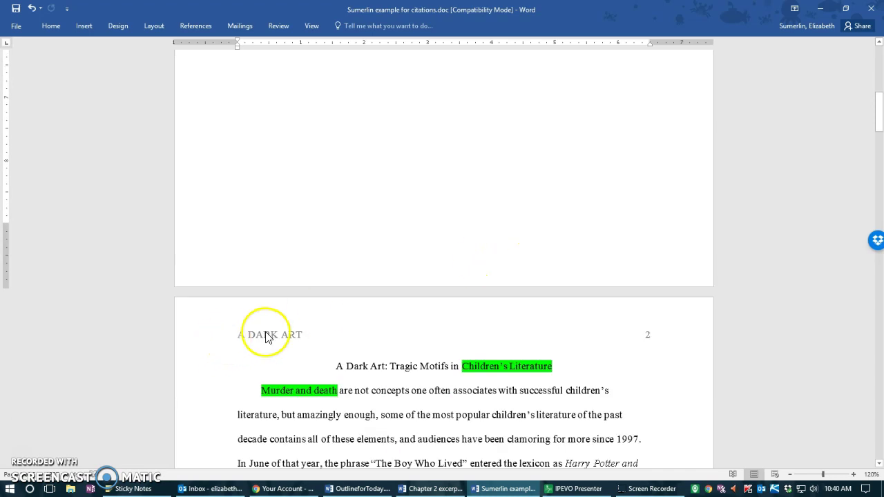
pyautogui.doubleClick(262, 334)
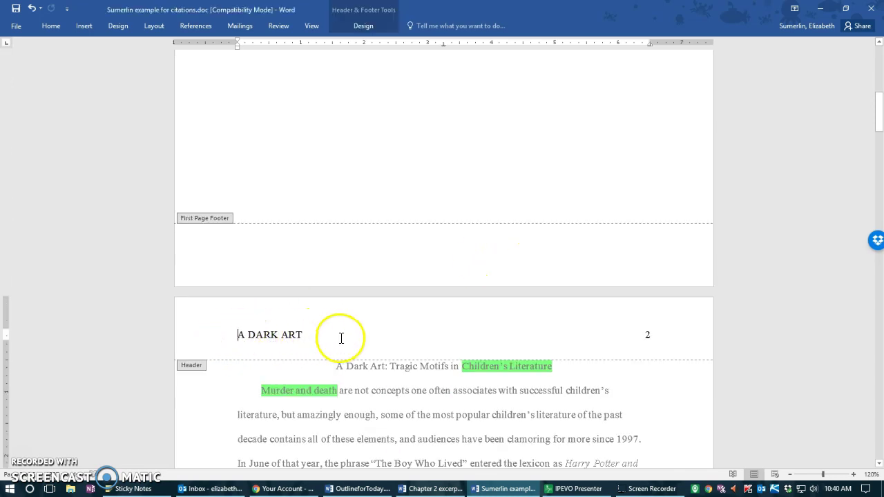
pyautogui.scroll(2, 359, 338)
pyautogui.scroll(8, 358, 338)
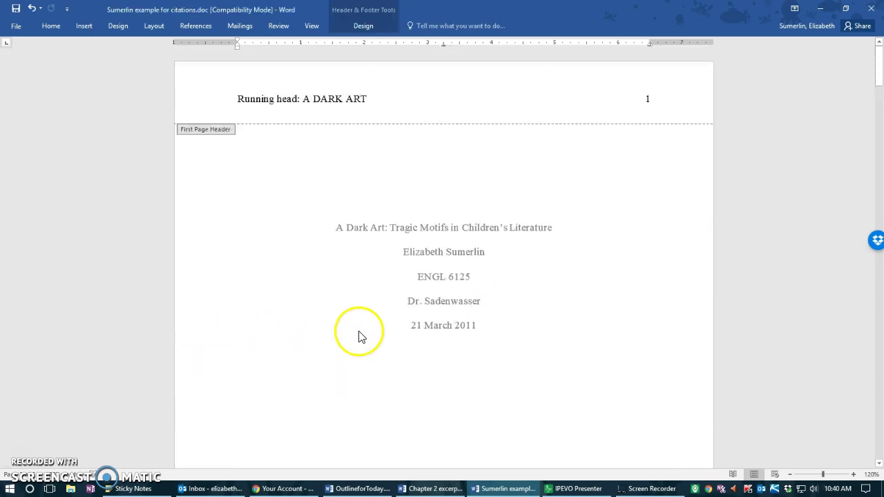
pyautogui.doubleClick(454, 257)
# Step: Examine the repeated title on page 2 and the highlighted opening words "Murder and death" of the introduction
pyautogui.scroll(-8, 496, 275)
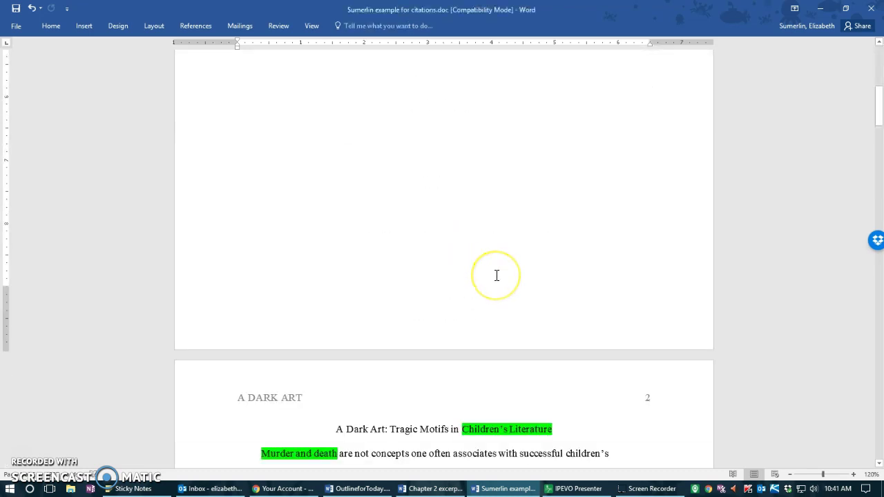
pyautogui.scroll(-5, 496, 276)
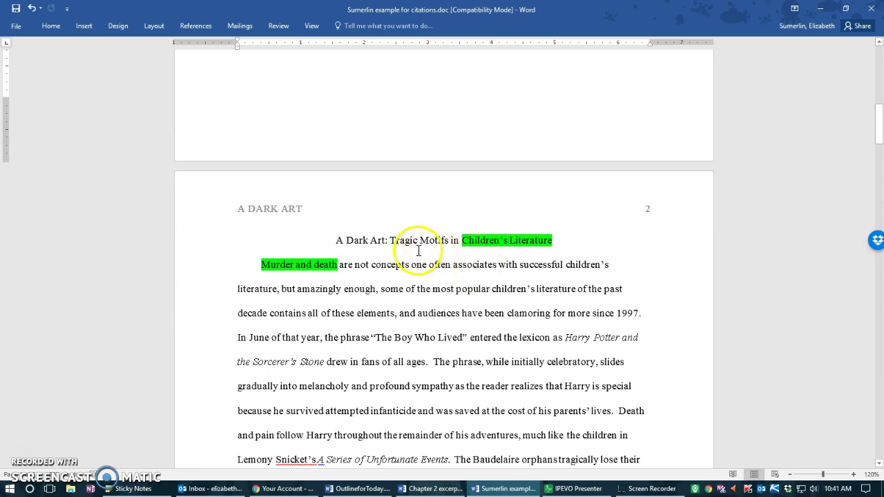
pyautogui.scroll(-2, 419, 250)
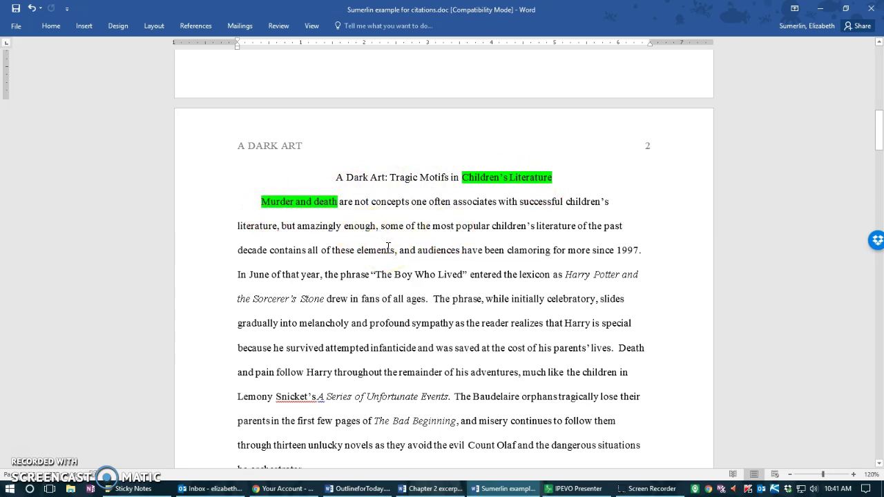
pyautogui.moveTo(259, 201); pyautogui.dragTo(337, 201)
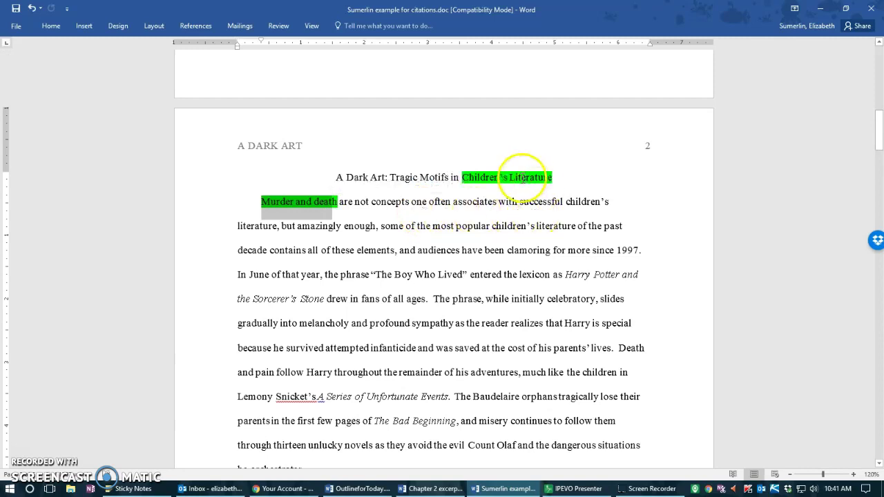
pyautogui.moveTo(518, 173); pyautogui.dragTo(560, 178)
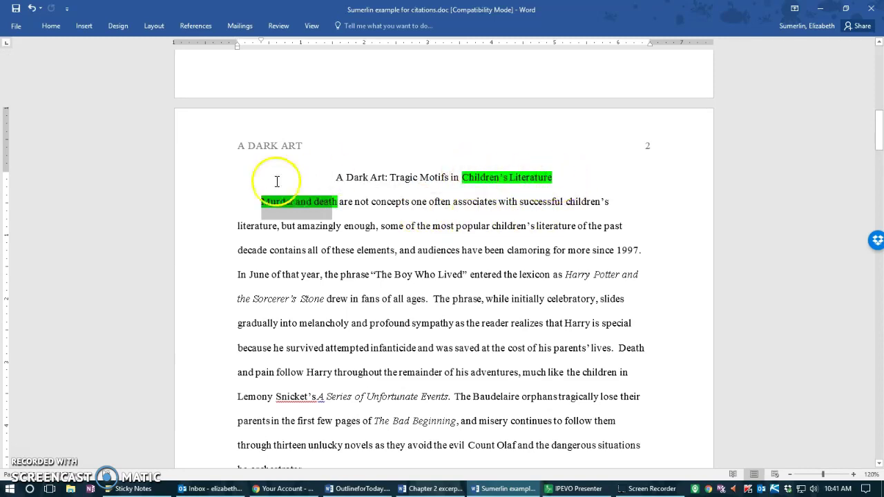
pyautogui.moveTo(285, 205); pyautogui.dragTo(339, 208)
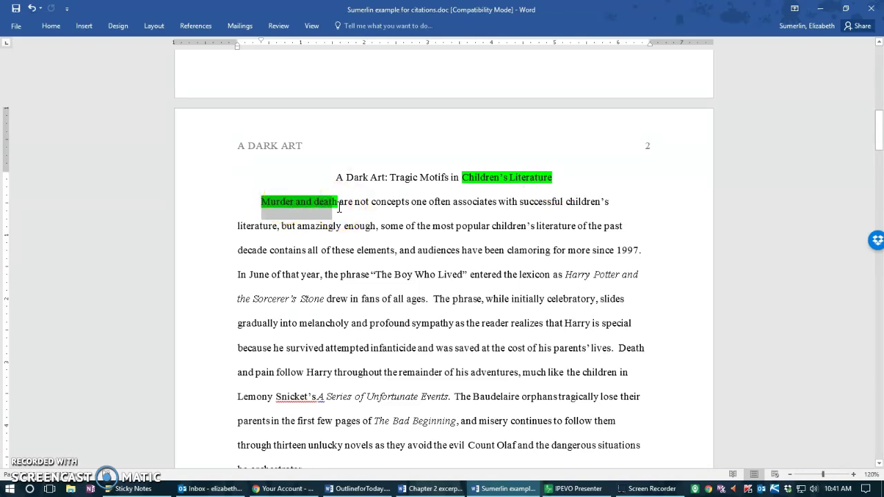
pyautogui.click(360, 209)
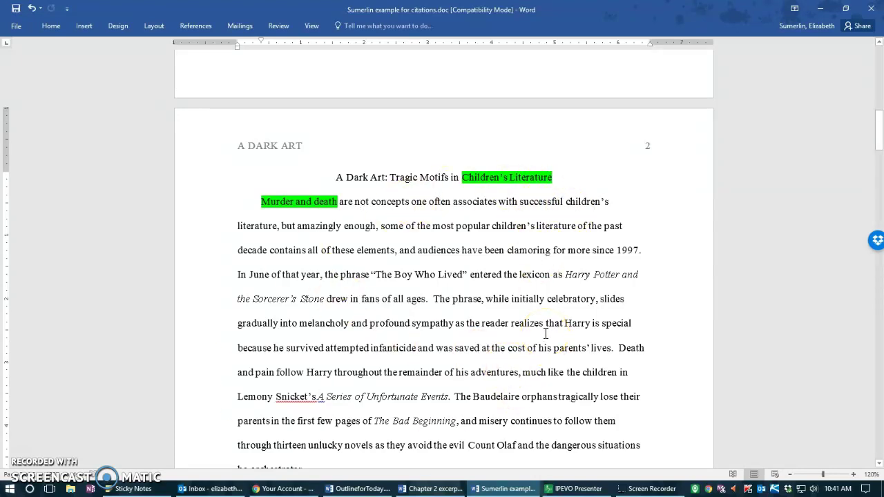
# Step: Read through the introduction and select the green-highlighted thesis statement running from page 2 onto page 3
pyautogui.scroll(-1, 586, 319)
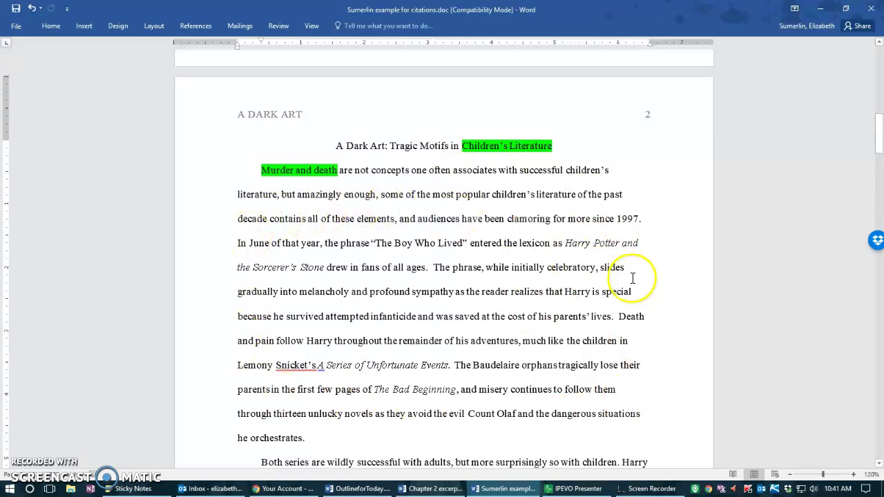
pyautogui.scroll(-1, 415, 312)
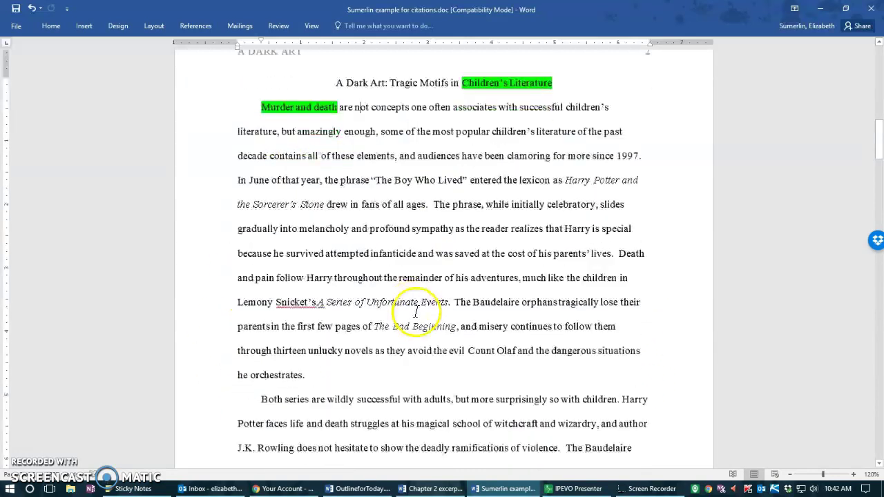
pyautogui.scroll(-8, 415, 312)
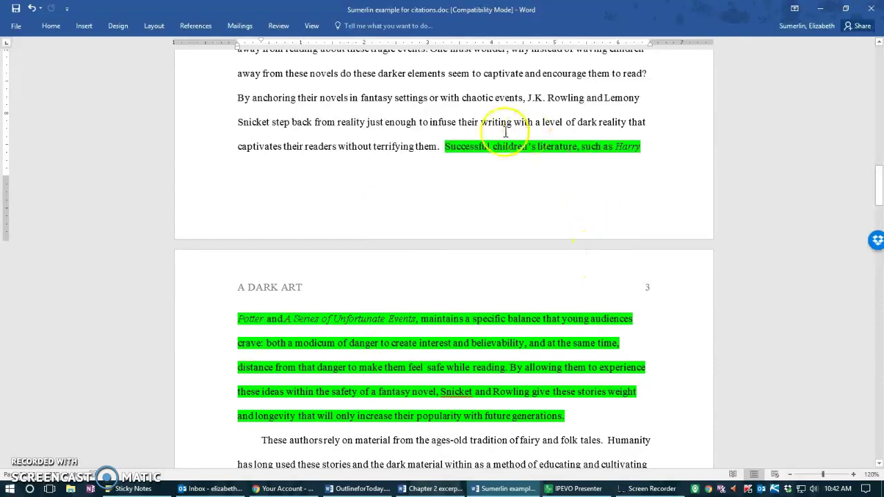
pyautogui.moveTo(444, 146); pyautogui.dragTo(562, 414)
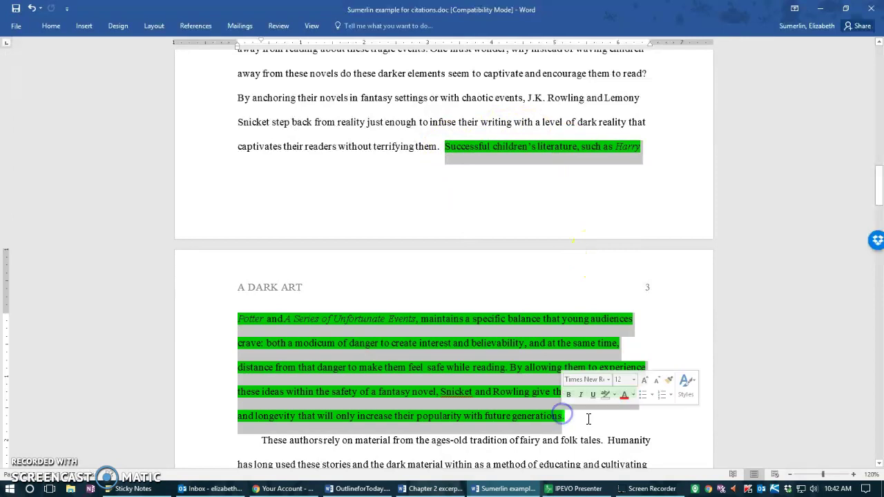
pyautogui.click(586, 420)
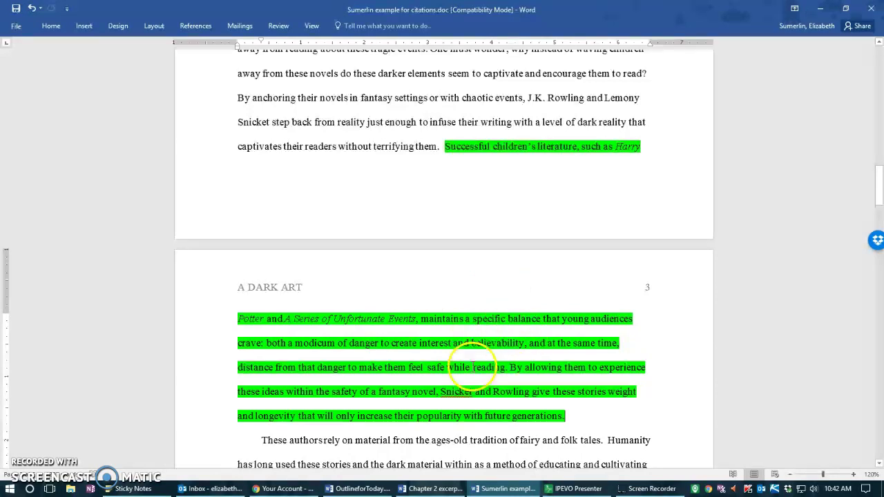
# Step: Examine the thesis part by part: the modicum of danger, the distance from danger, and the sentence starting "By allowing them"
pyautogui.moveTo(267, 343); pyautogui.dragTo(485, 344)
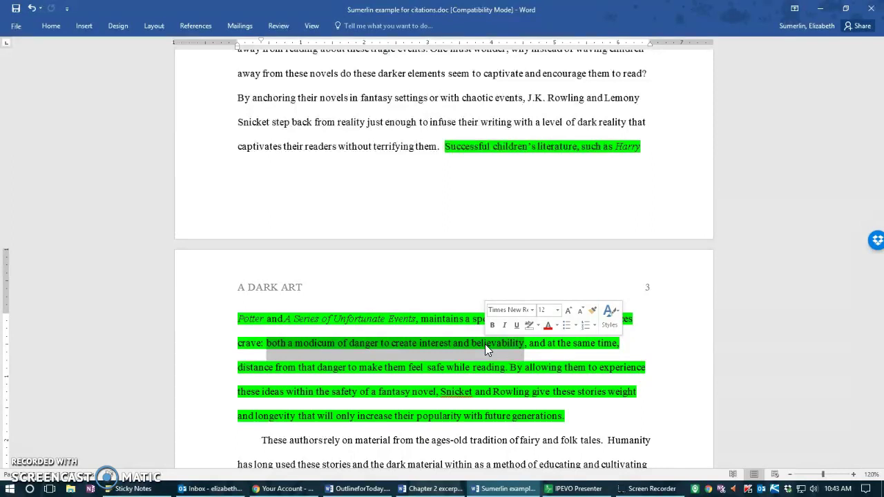
pyautogui.click(573, 354)
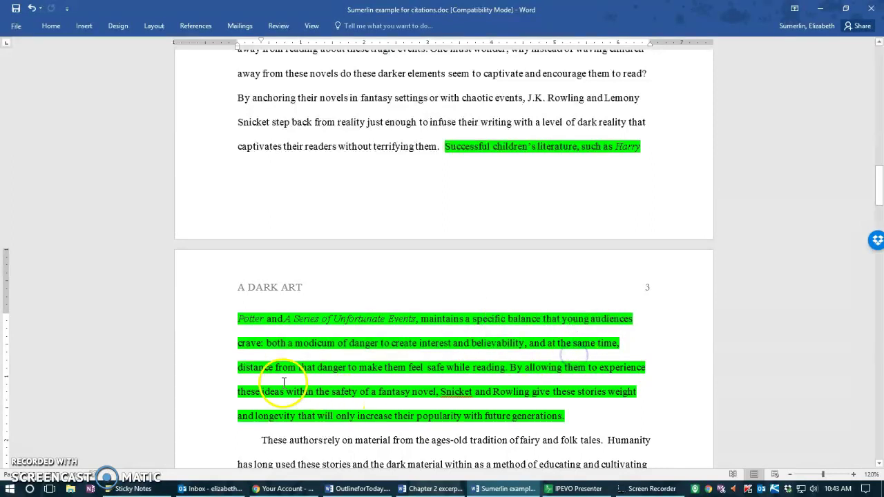
pyautogui.moveTo(238, 367); pyautogui.dragTo(486, 368)
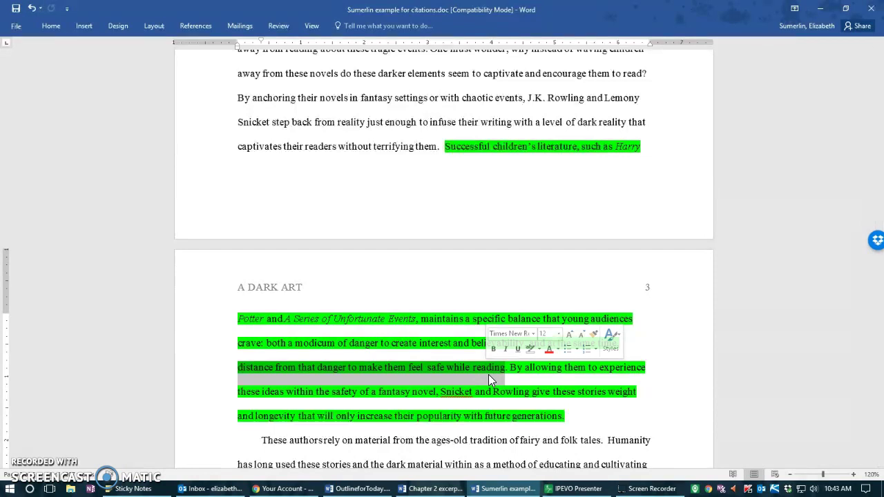
pyautogui.click(416, 341)
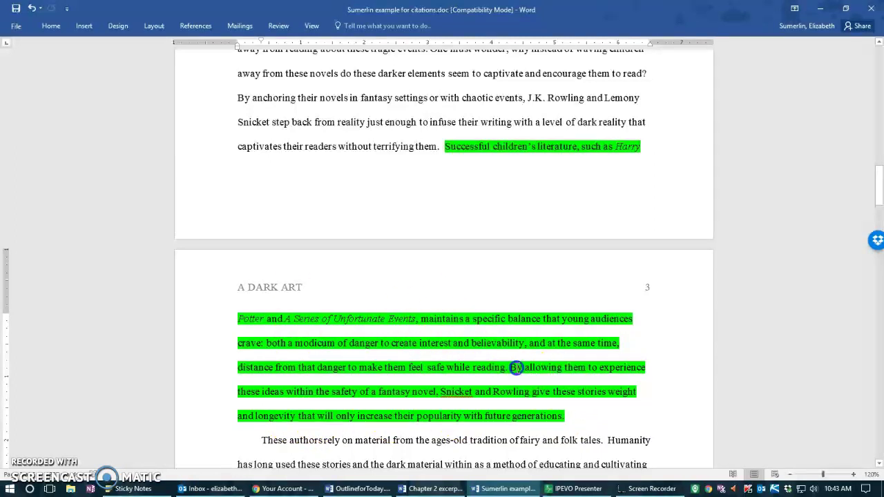
pyautogui.moveTo(510, 367); pyautogui.dragTo(567, 414)
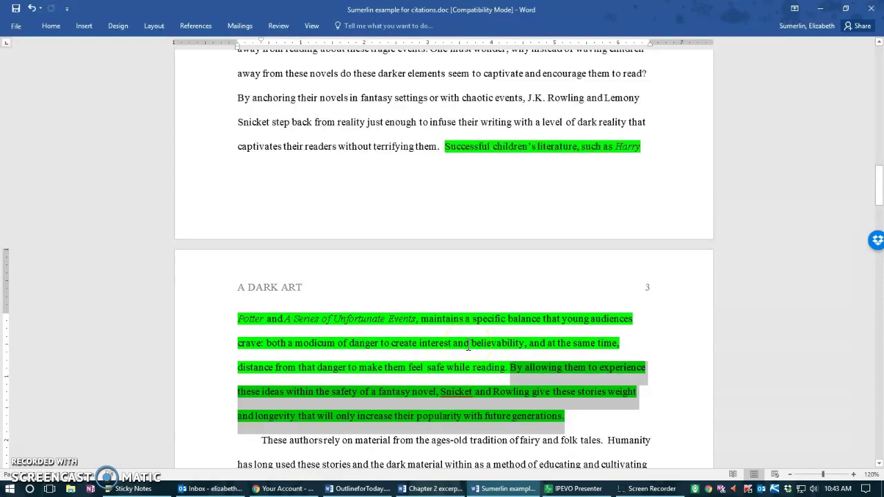
# Step: Examine the highlighted "Bettelheim (1976)" citation and the block quotation ending with (p.5) on page 3
pyautogui.scroll(-3, 439, 366)
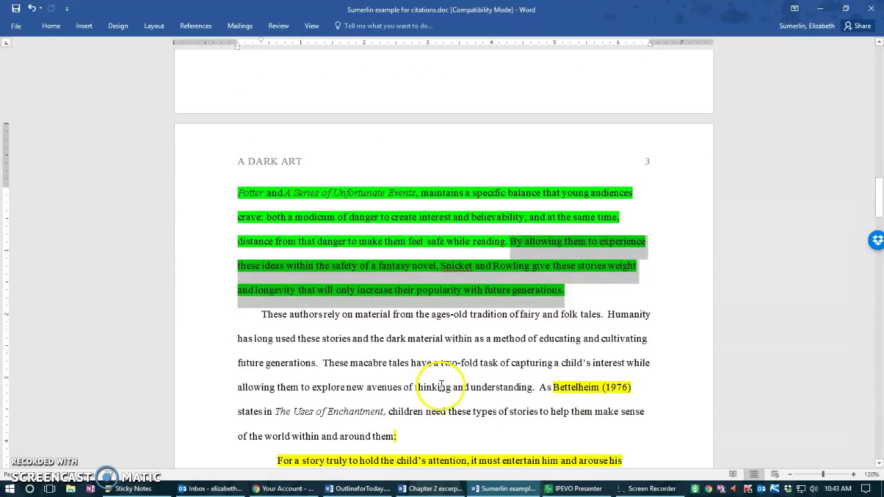
pyautogui.scroll(-6, 441, 385)
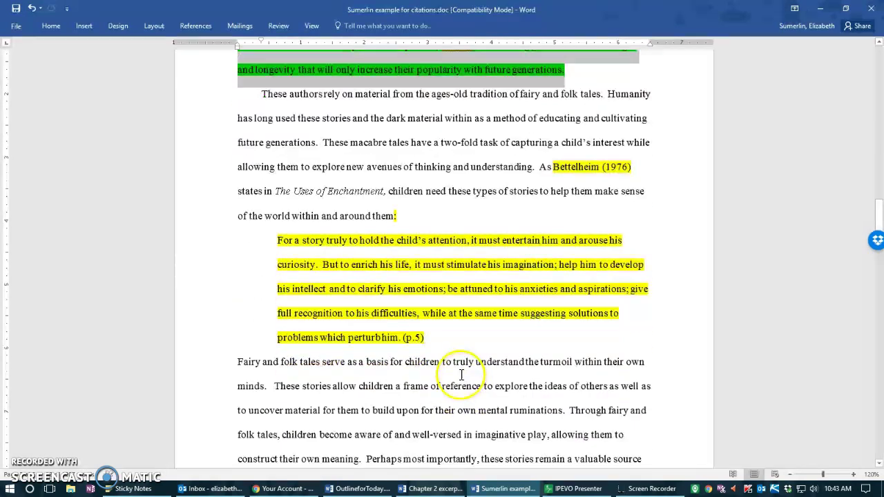
pyautogui.click(529, 177)
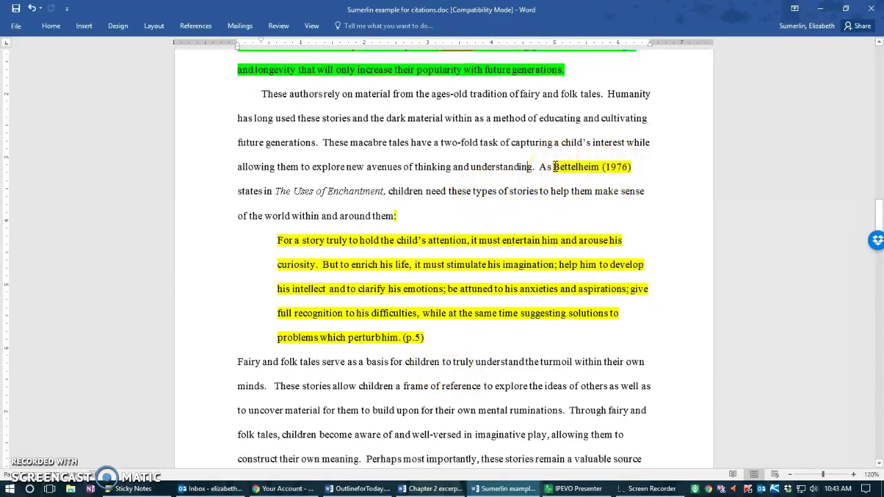
pyautogui.moveTo(554, 167); pyautogui.dragTo(600, 164)
pyautogui.click(614, 171)
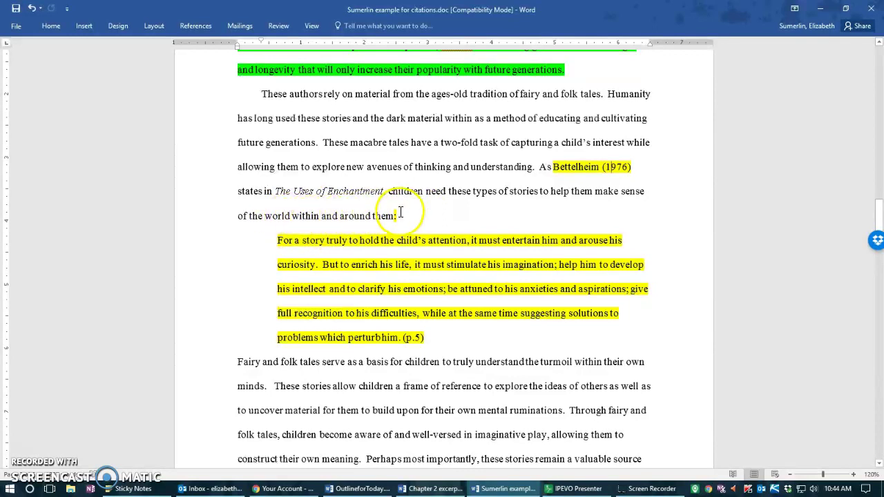
pyautogui.moveTo(282, 239); pyautogui.dragTo(447, 336)
pyautogui.click(455, 357)
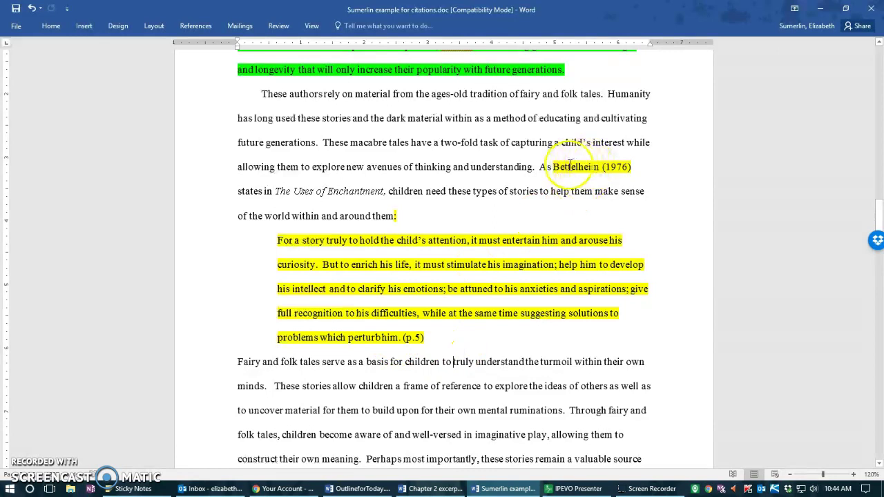
# Step: Select in turn the "As Bettelheim (1976)" signal phrase, the colon introducing the quotation, and the whole block quotation
pyautogui.moveTo(539, 167); pyautogui.dragTo(630, 168)
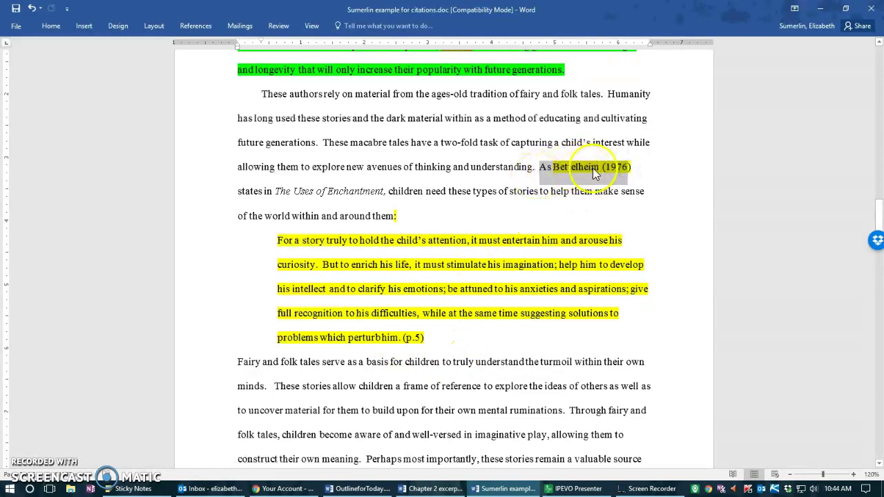
pyautogui.click(394, 216)
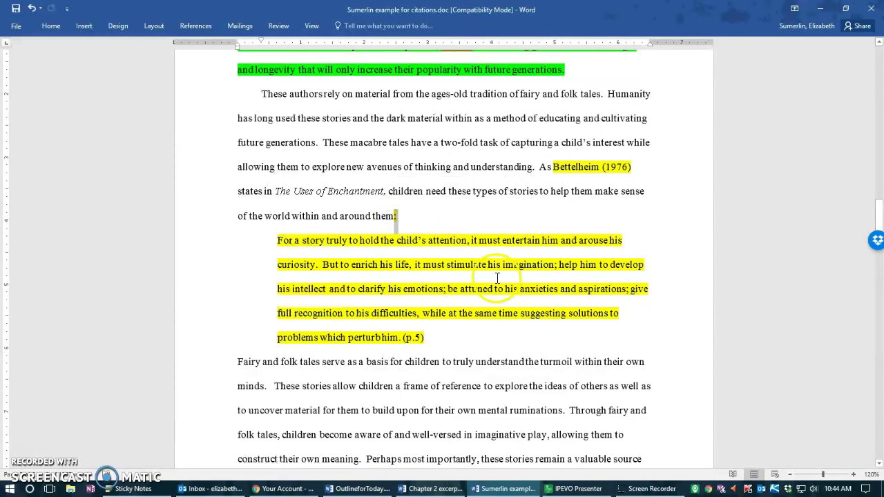
pyautogui.moveTo(276, 240); pyautogui.dragTo(433, 337)
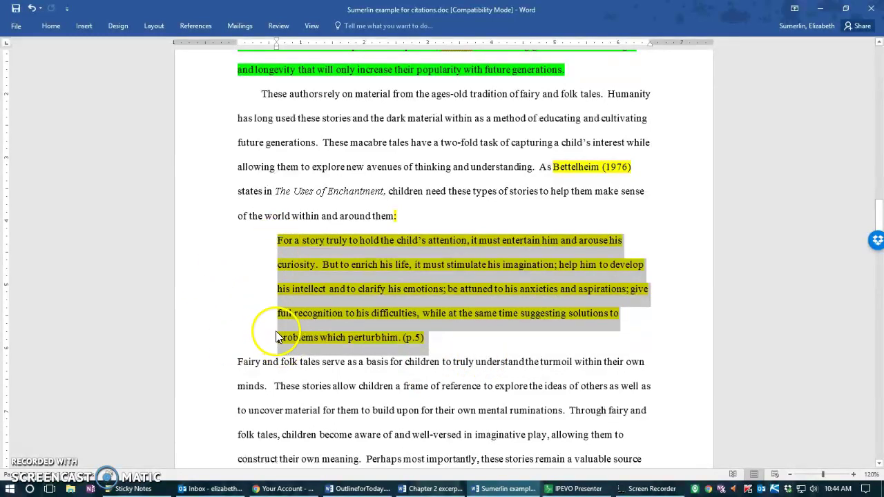
# Step: Reduce the left indent of the yellow-highlighted block quotation to about 0.25 inch
pyautogui.click(278, 241)
pyautogui.press('BackSpace')
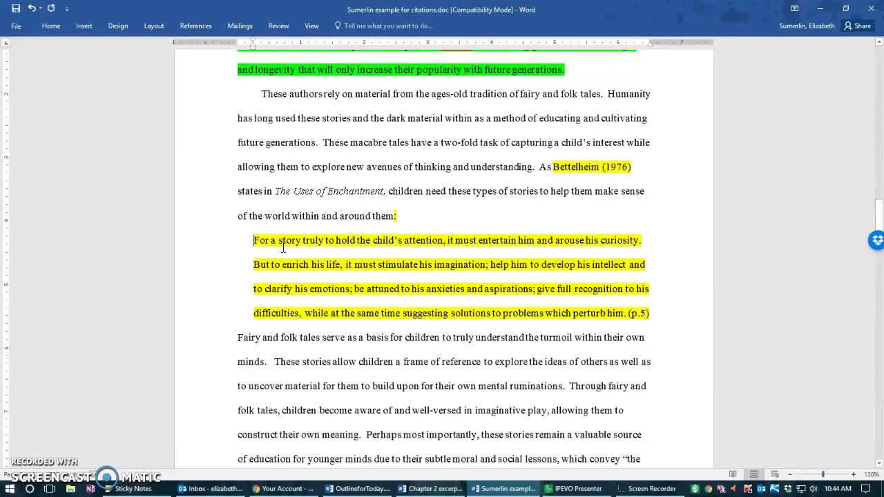
pyautogui.press('BackSpace')
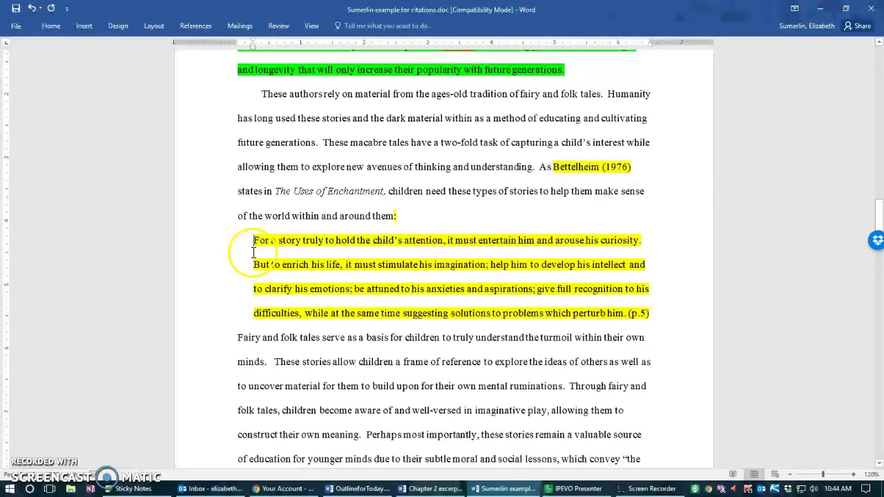
# Step: Indent every line of the yellow-highlighted block quotation to 0.5 inch
pyautogui.press('Tab')
pyautogui.press('Tab')
pyautogui.press('Tab')
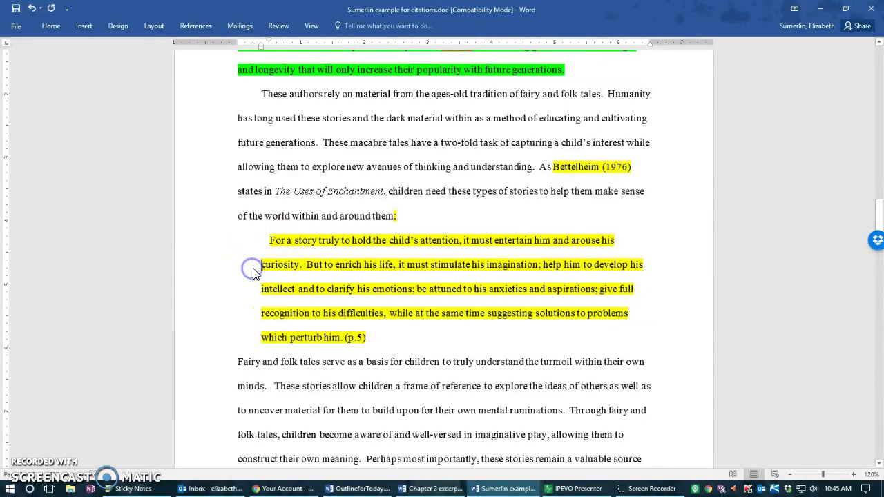
pyautogui.click(264, 254)
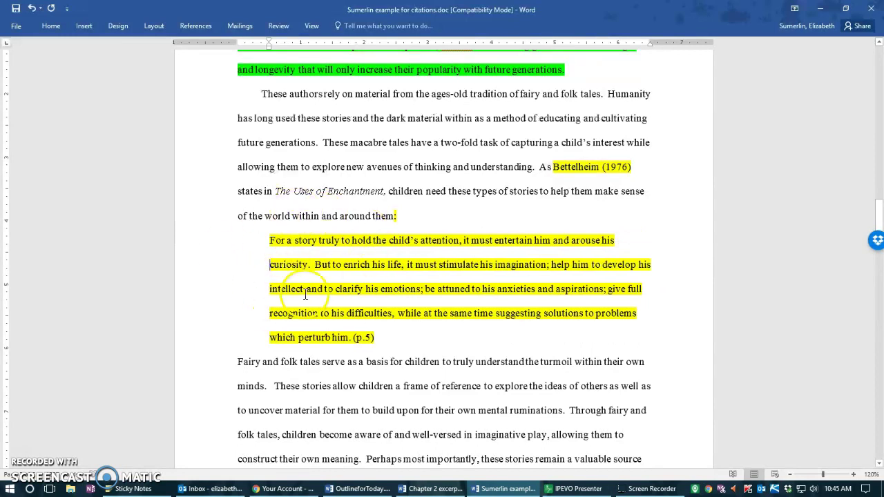
# Step: Check the period and the (p.5) reference ending the block quotation, trying a deletion there and undoing it
pyautogui.click(344, 349)
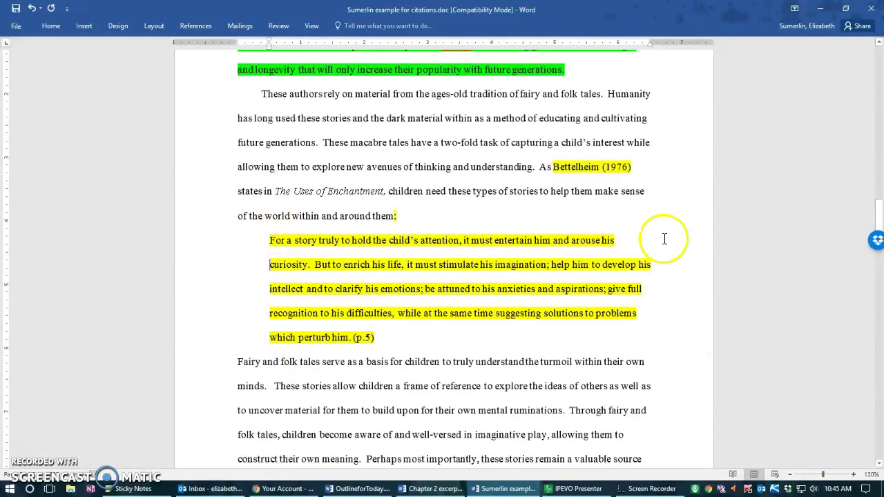
pyautogui.click(351, 339)
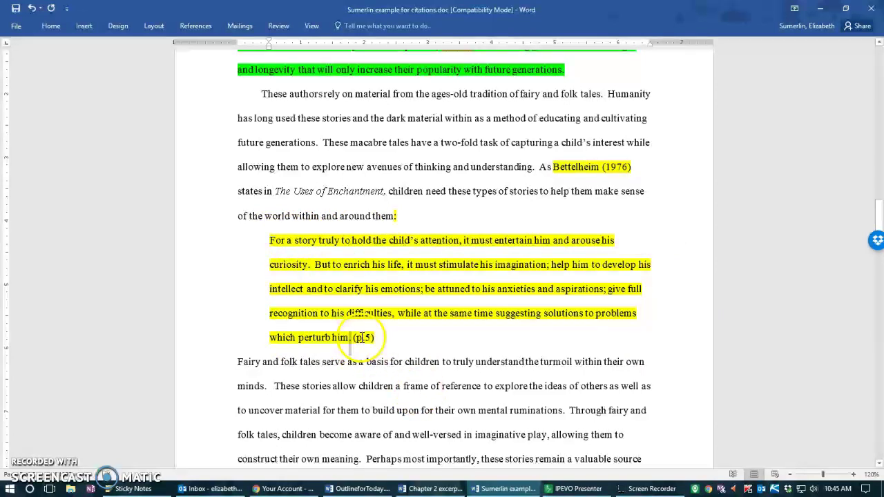
pyautogui.click(358, 337)
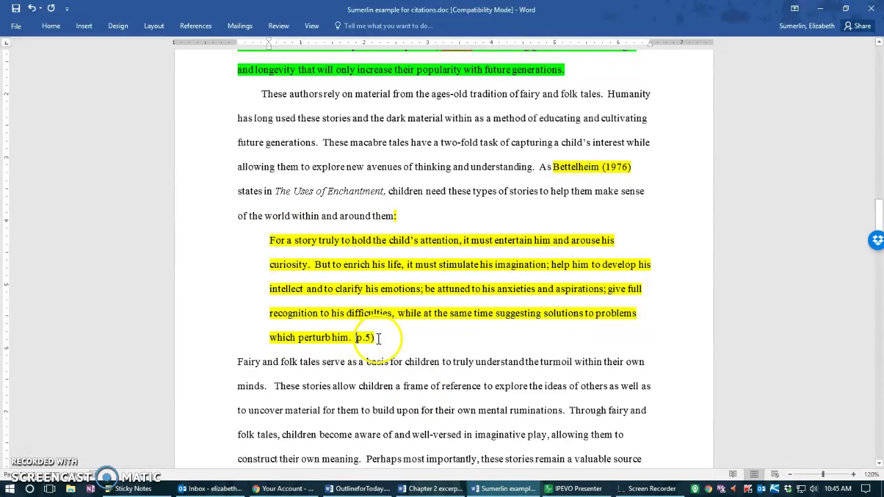
pyautogui.click(384, 337)
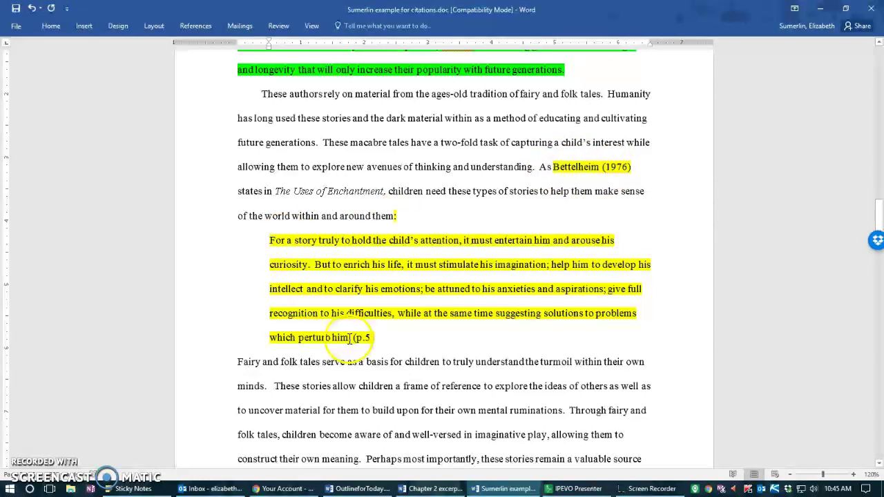
pyautogui.click(355, 338)
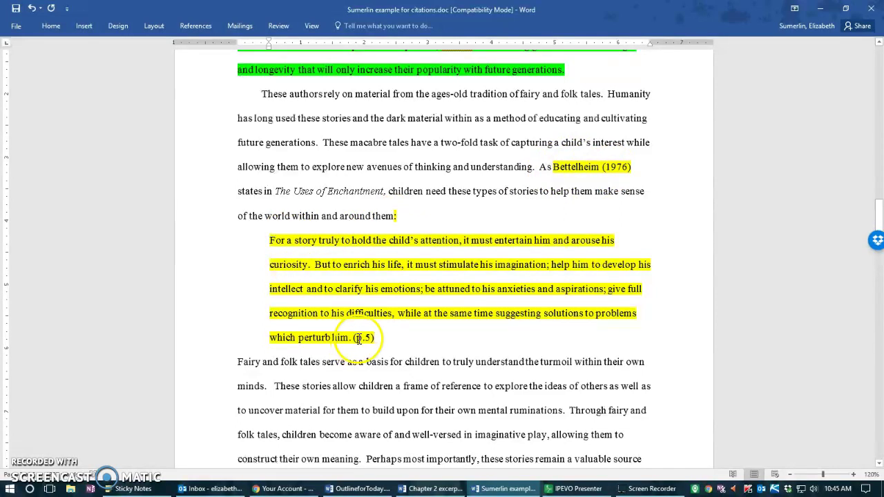
pyautogui.press('BackSpace')
pyautogui.hotkey('ctrl', 'z')
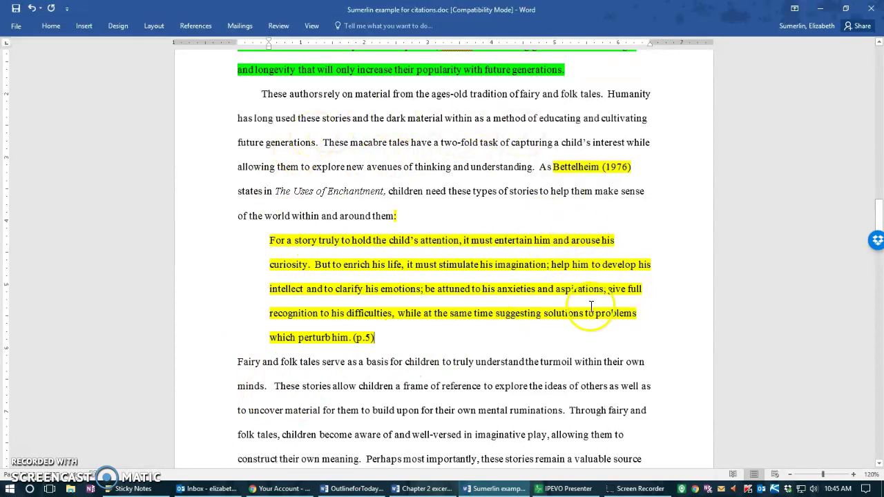
# Step: Try an extra first-line indent on the block quotation and on the "Fairy and folk tales" paragraph, removing each again
pyautogui.click(269, 240)
pyautogui.press('Tab')
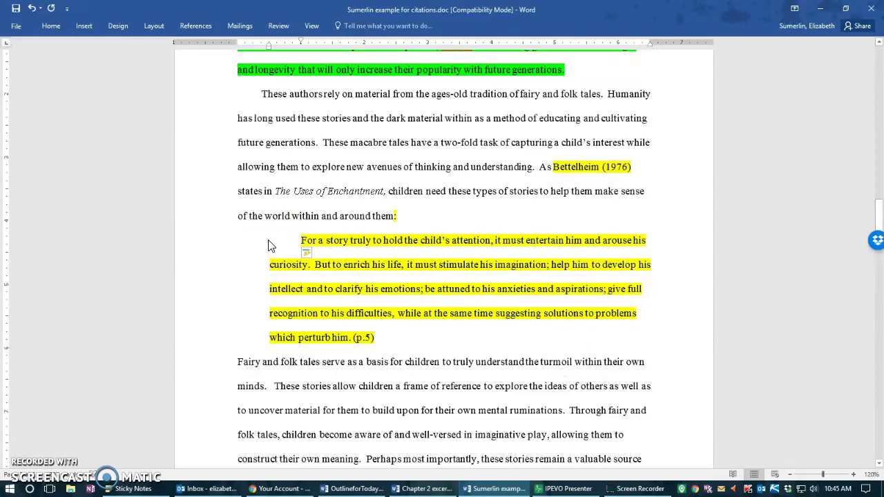
pyautogui.press('BackSpace')
pyautogui.click(237, 361)
pyautogui.press('Tab')
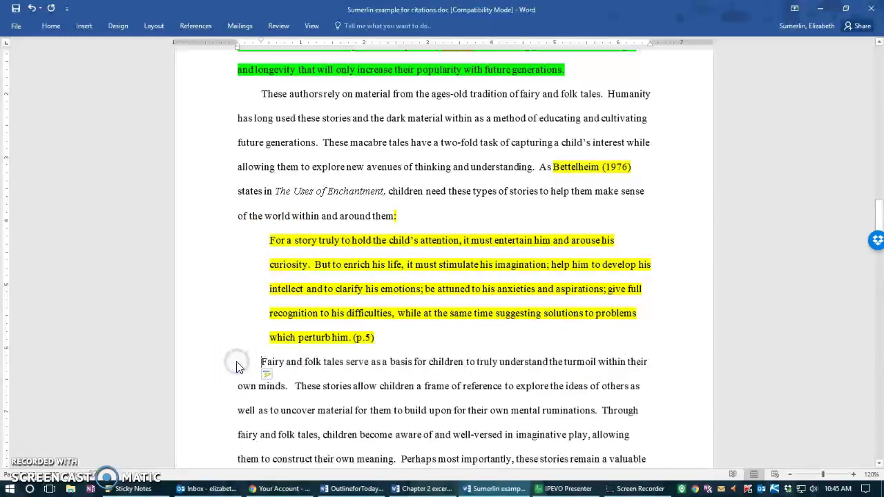
pyautogui.press('BackSpace')
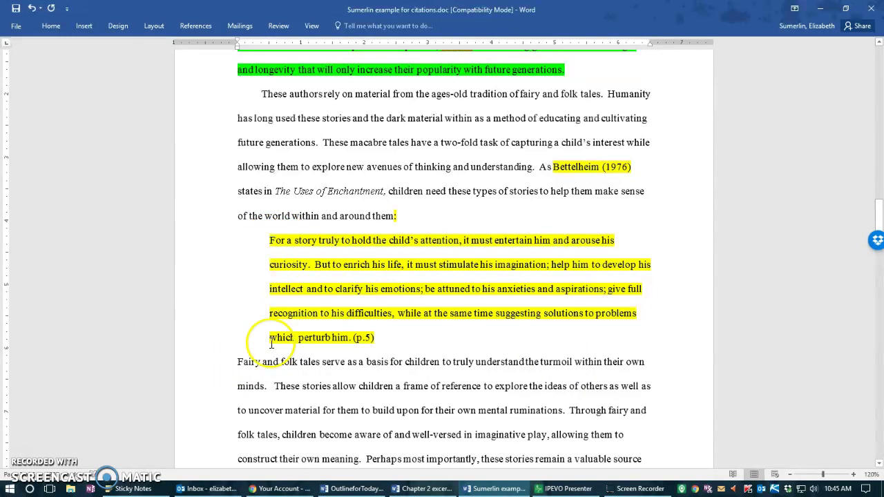
# Step: Try a period after (p.5) and an opening quotation mark before "For a story", deleting both again
pyautogui.click(375, 337)
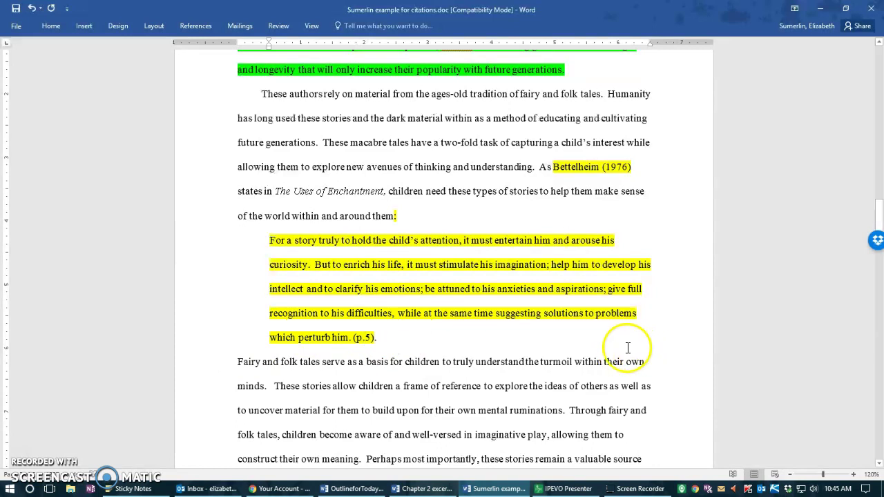
pyautogui.click(270, 239)
pyautogui.write('"')
pyautogui.click(380, 338)
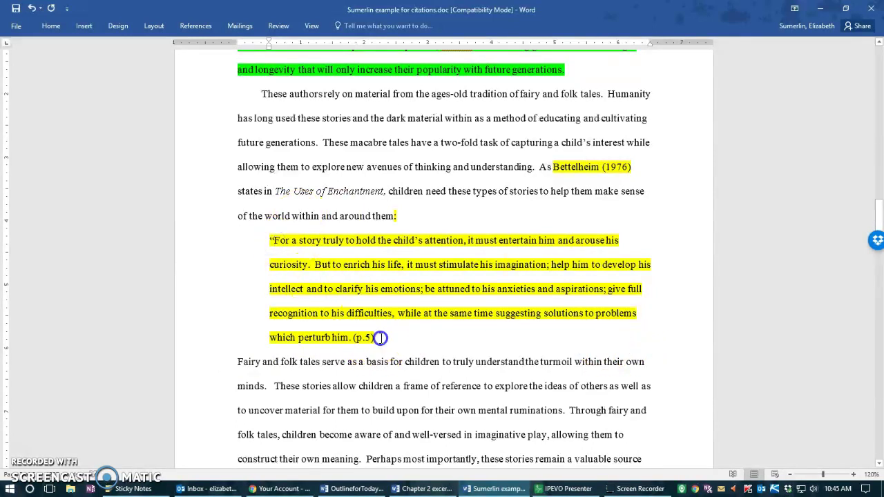
pyautogui.press('BackSpace')
pyautogui.click(270, 237)
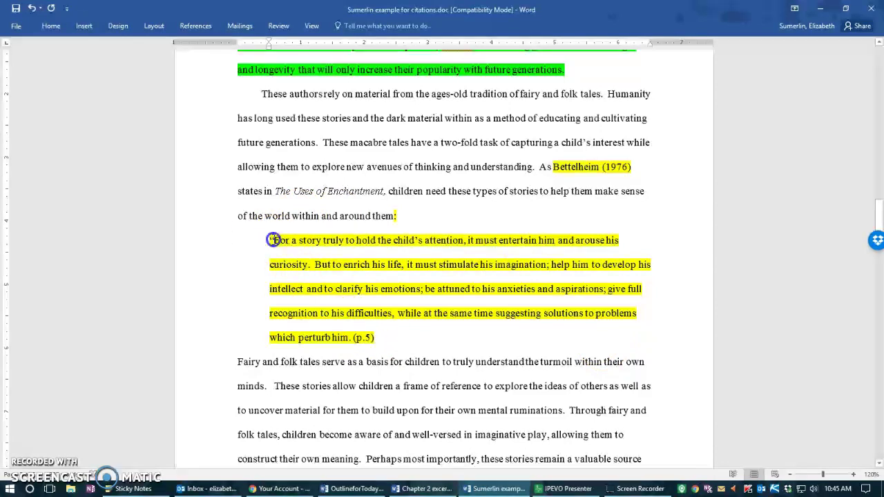
pyautogui.press('Delete')
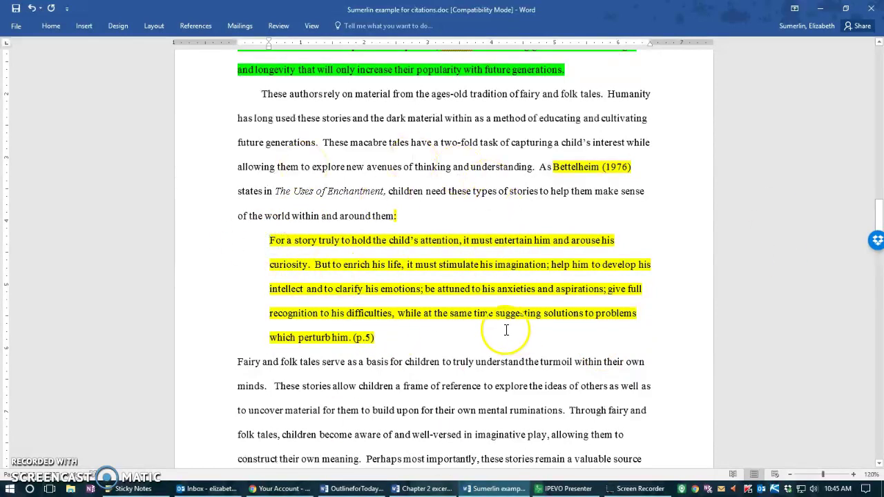
# Step: Select the sentence starting "Perhaps most importantly" and examine the author, year and page in its "(Bettelheim, 1976, p.5)" citation
pyautogui.scroll(-8, 460, 345)
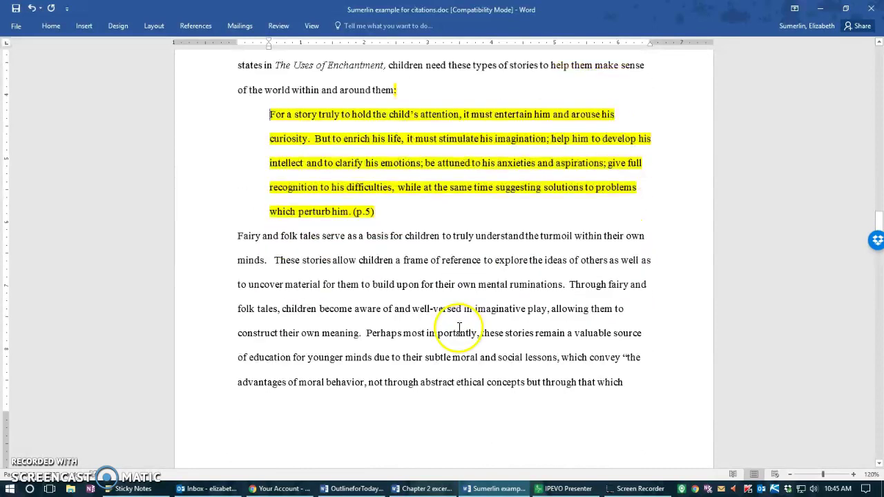
pyautogui.scroll(-3, 454, 331)
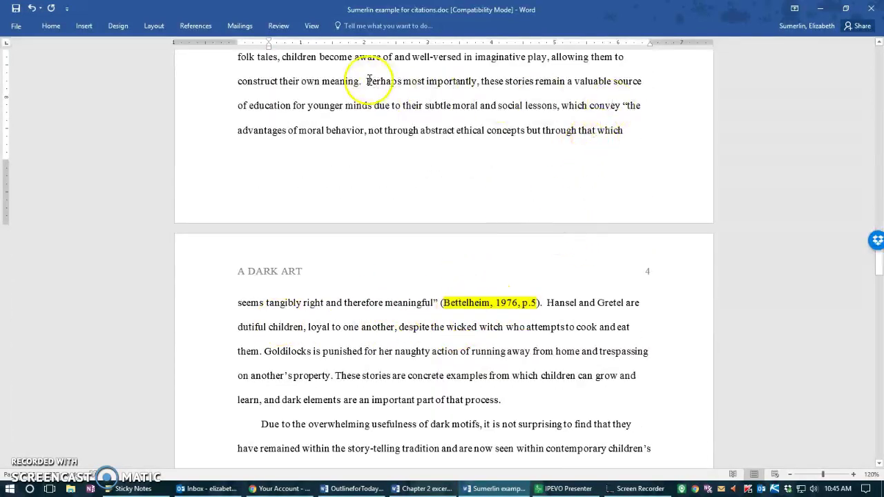
pyautogui.moveTo(366, 81); pyautogui.dragTo(545, 303)
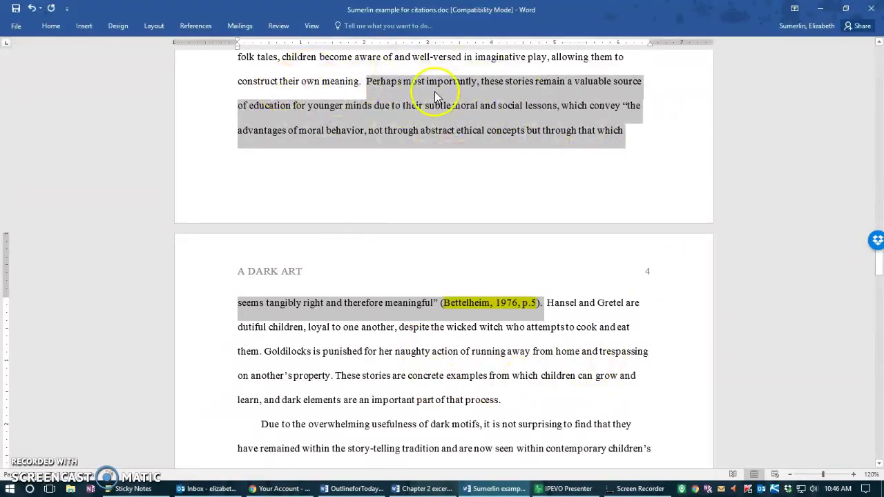
pyautogui.click(490, 333)
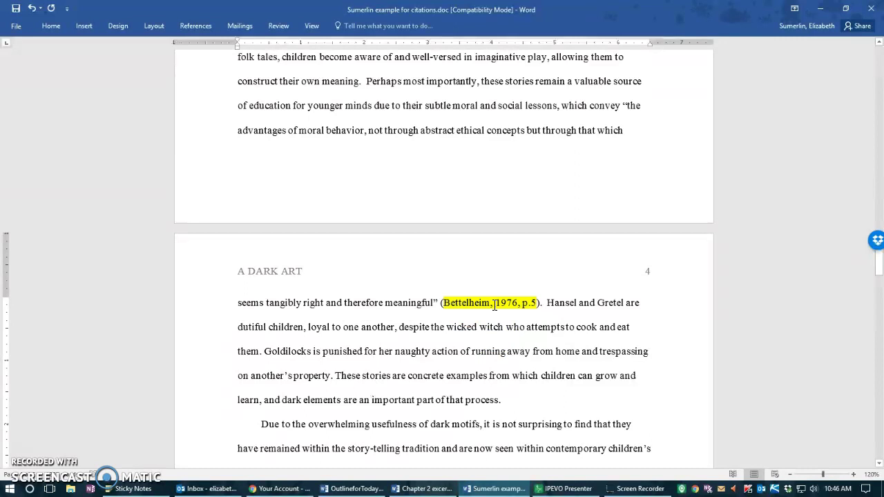
pyautogui.click(505, 304)
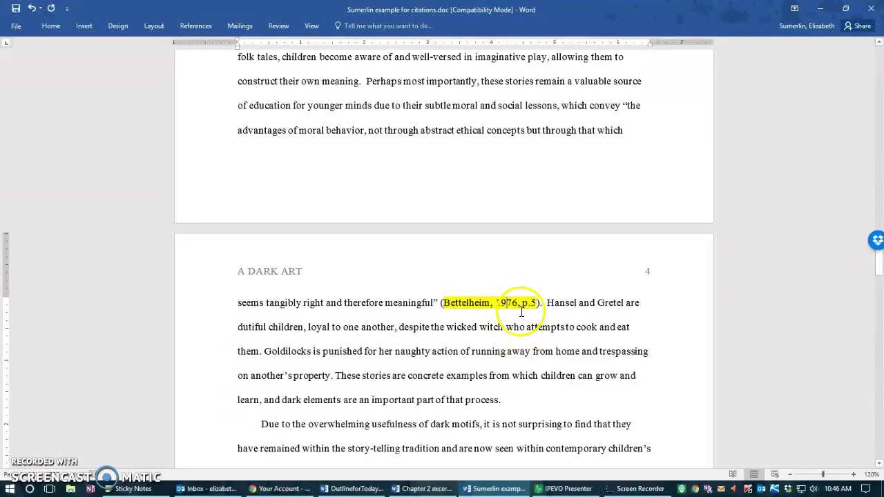
pyautogui.click(526, 305)
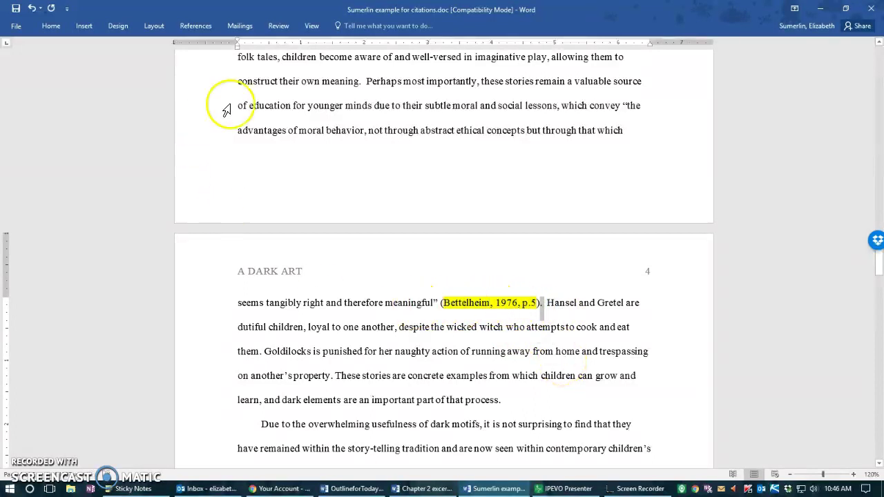
# Step: Try a period before and after the closing quotation mark following "meaningful" on page 4, deleting each again
pyautogui.click(433, 303)
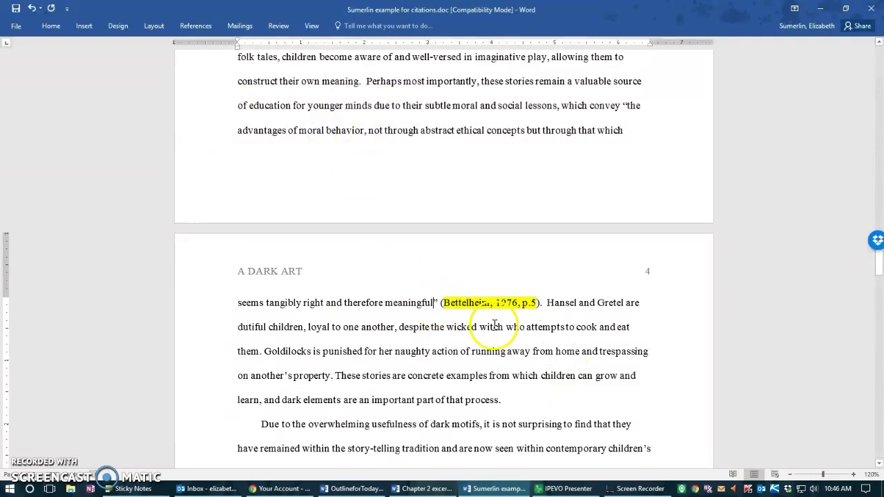
pyautogui.write('.')
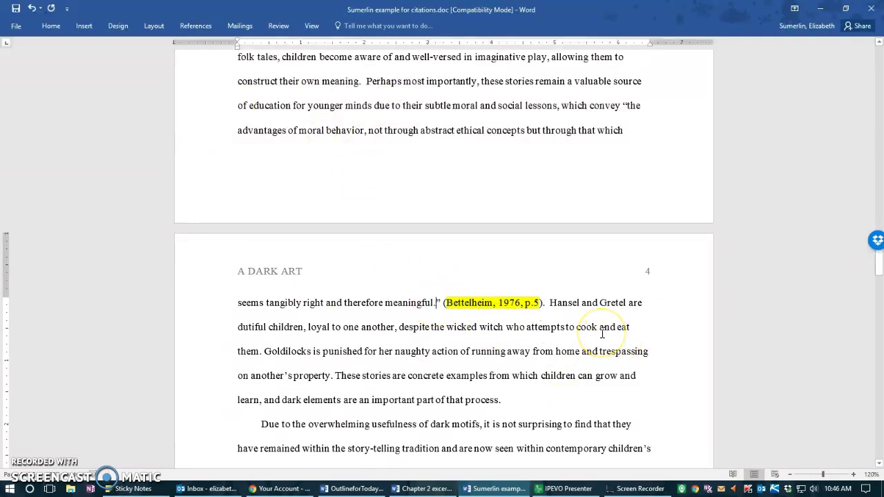
pyautogui.press('BackSpace')
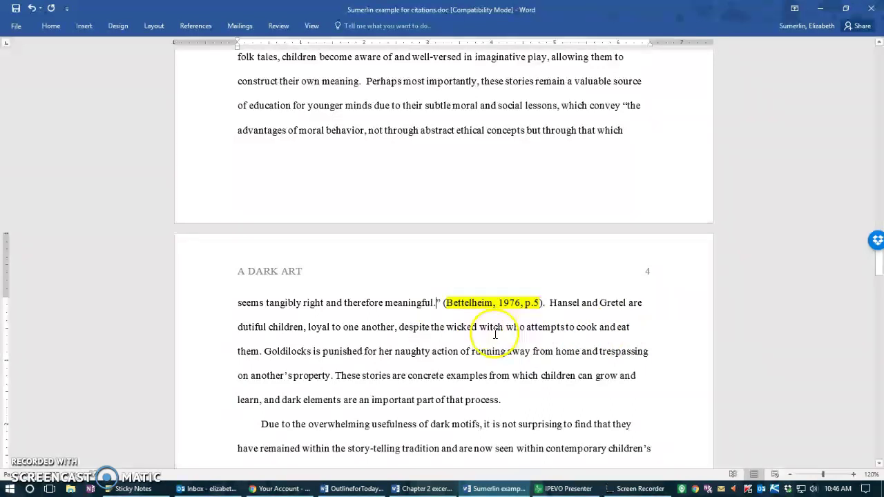
pyautogui.press('BackSpace')
pyautogui.click(437, 301)
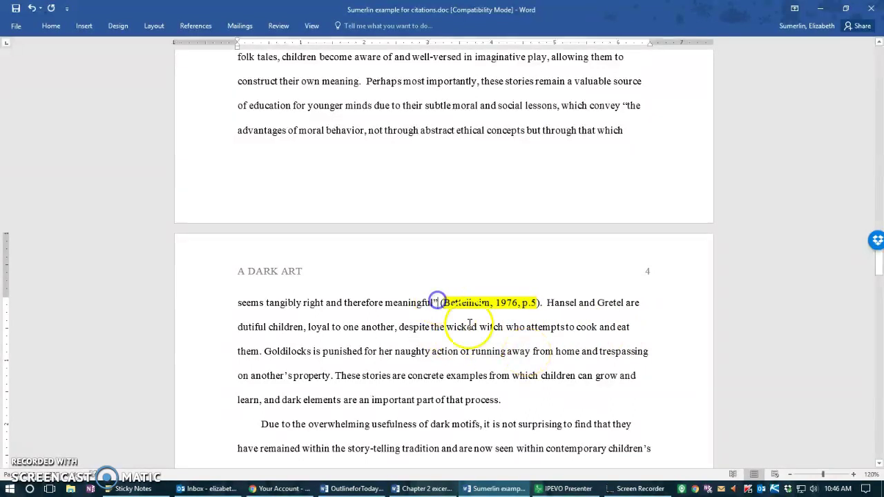
pyautogui.write('.')
pyautogui.press('BackSpace')
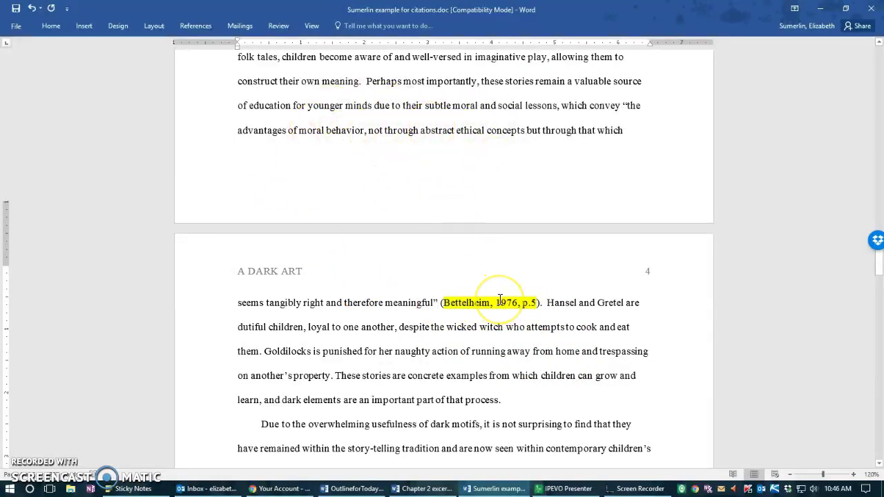
# Step: Select "Templeton et al" on page 4 and compare it with the full author list in the Templeton reference entry
pyautogui.scroll(-5, 500, 299)
pyautogui.scroll(-3, 500, 299)
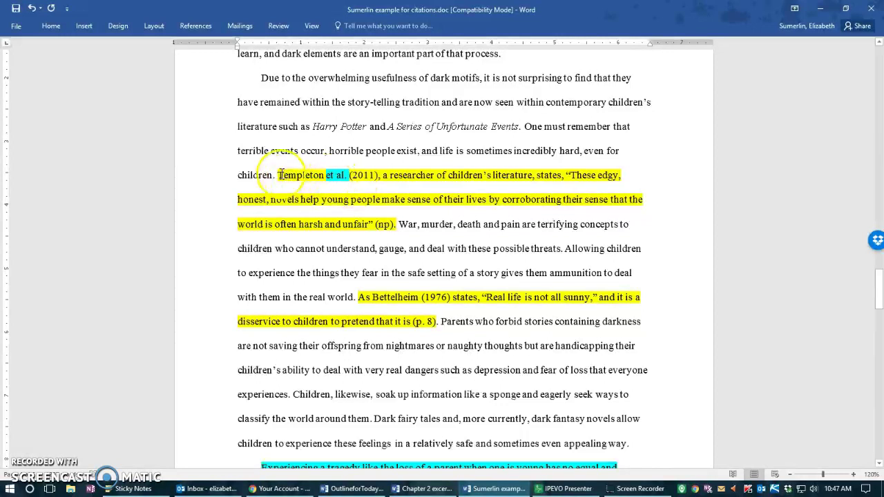
pyautogui.moveTo(276, 175); pyautogui.dragTo(341, 173)
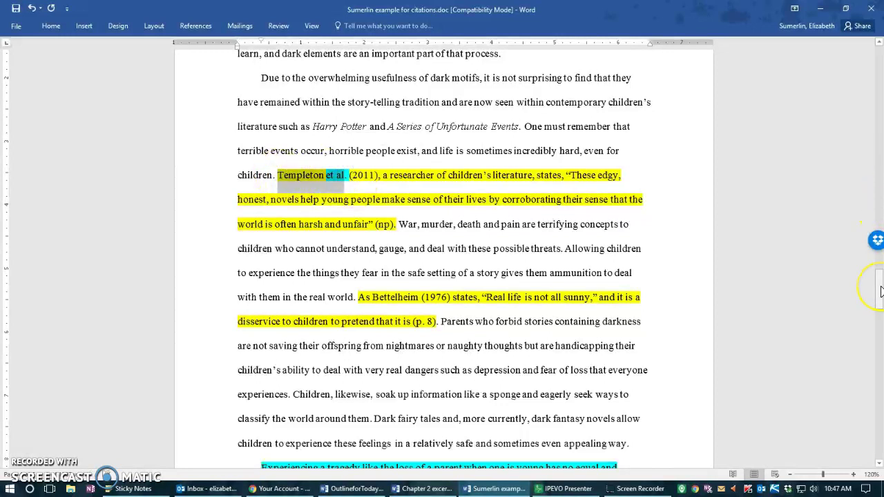
pyautogui.moveTo(881, 290); pyautogui.dragTo(880, 409)
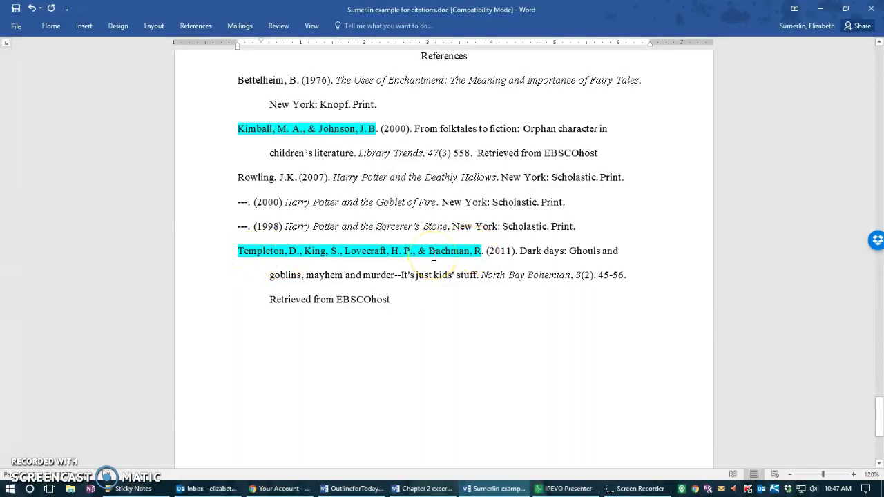
pyautogui.moveTo(877, 415); pyautogui.dragTo(877, 276)
pyautogui.scroll(-1, 760, 290)
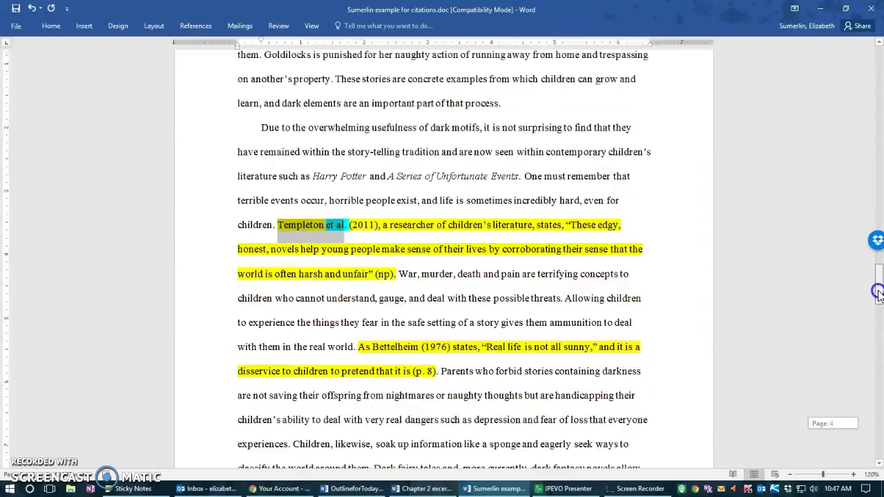
# Step: Retype the period after "et al" in the Templeton citation and select the year in its parentheses
pyautogui.click(343, 220)
pyautogui.write('.')
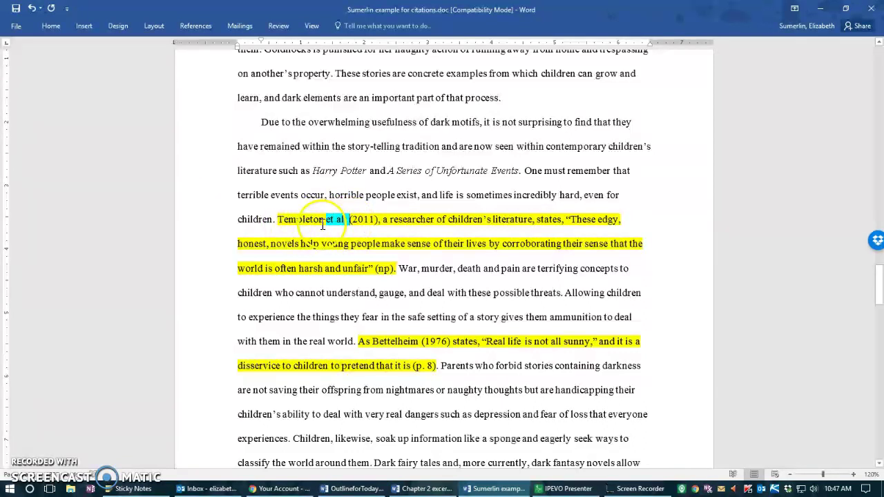
pyautogui.click(366, 220)
pyautogui.doubleClick(366, 220)
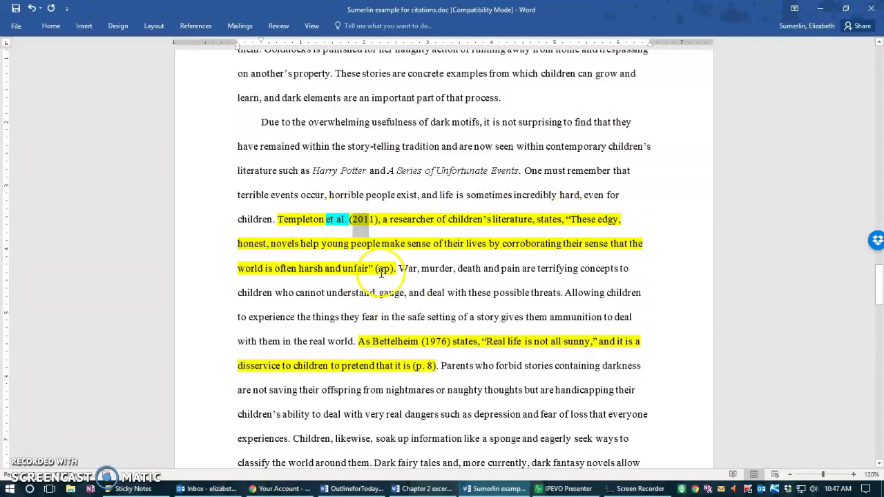
# Step: Change "These" to lowercase "these" at the start of the Templeton quotation and select the "np" closing it
pyautogui.click(577, 220)
pyautogui.press('BackSpace')
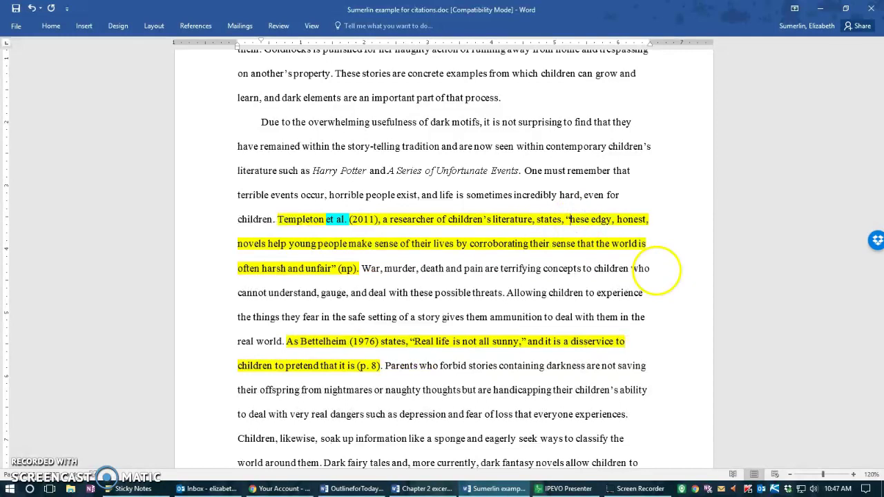
pyautogui.write('t')
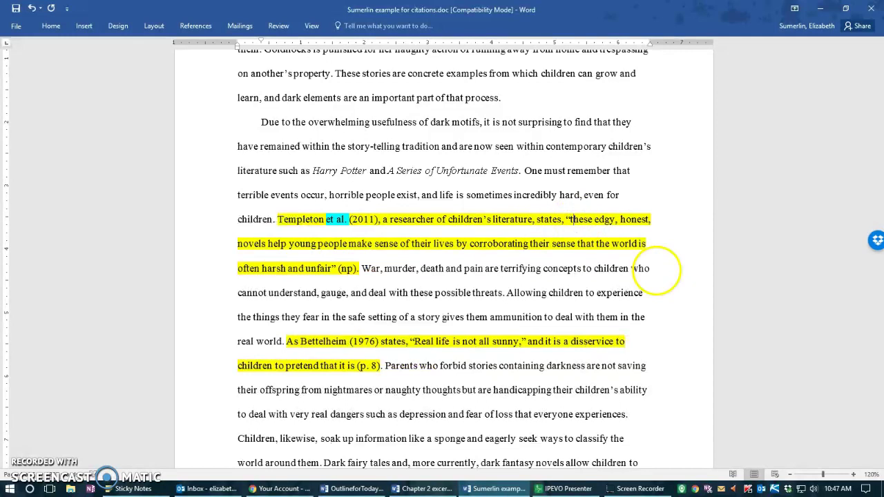
pyautogui.click(349, 269)
pyautogui.doubleClick(349, 269)
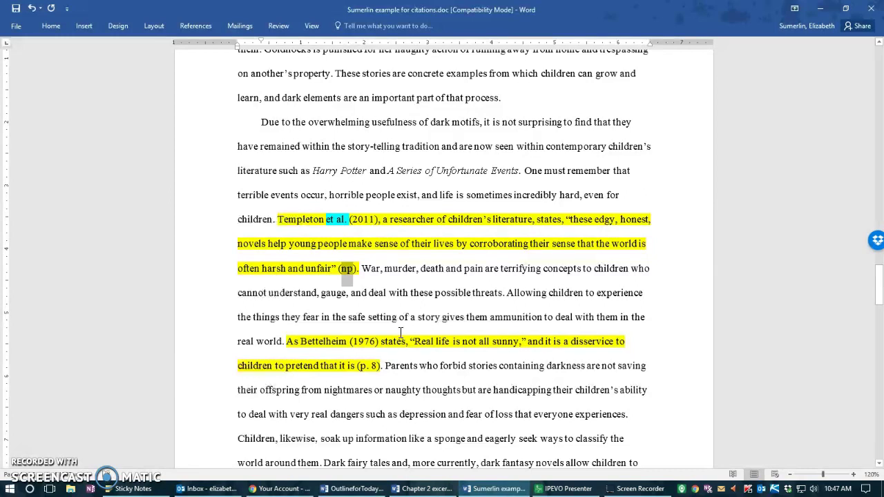
# Step: Try replacing the year in the Templeton citation with "nd", undoing the replacement again
pyautogui.click(374, 219)
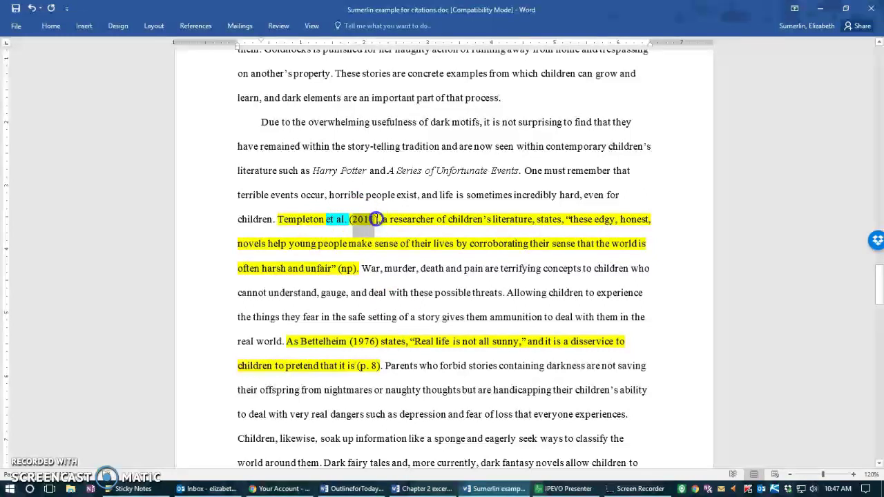
pyautogui.doubleClick(365, 219)
pyautogui.write('nd')
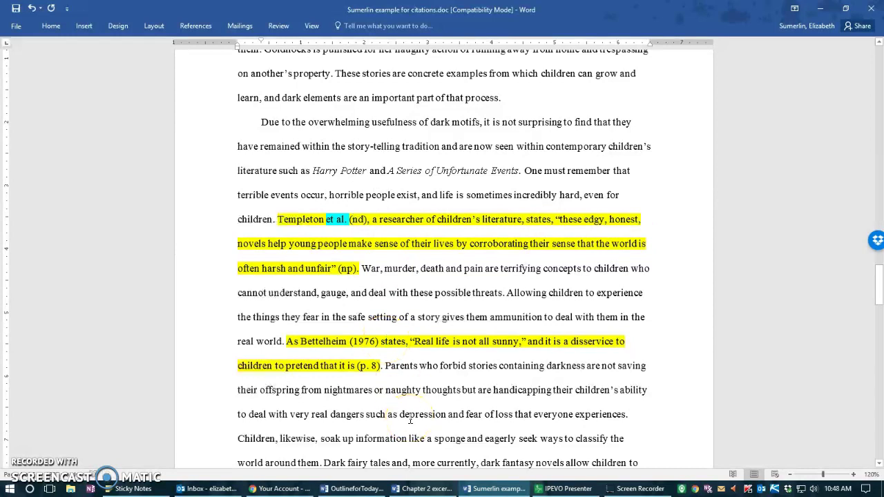
pyautogui.click(31, 9)
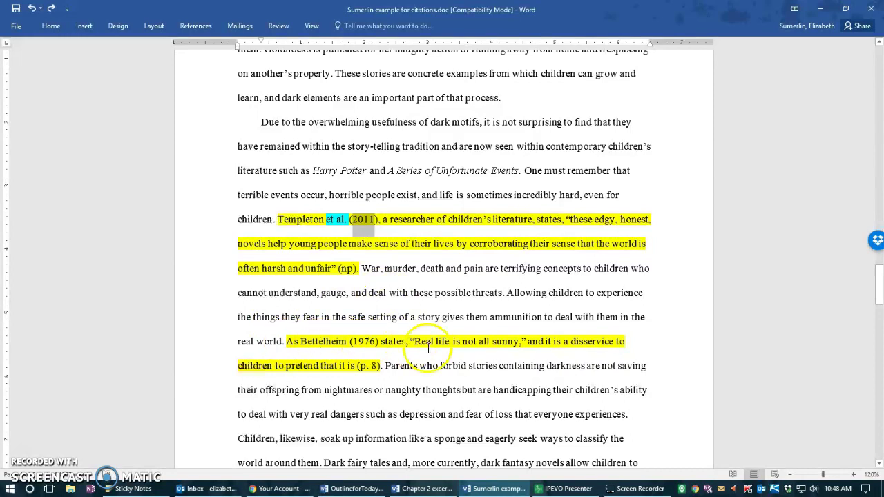
# Step: Review the highlighted sentence about the loss of a parent at the end of page 4 and place the cursor after it
pyautogui.scroll(-1, 459, 332)
pyautogui.scroll(-2, 449, 322)
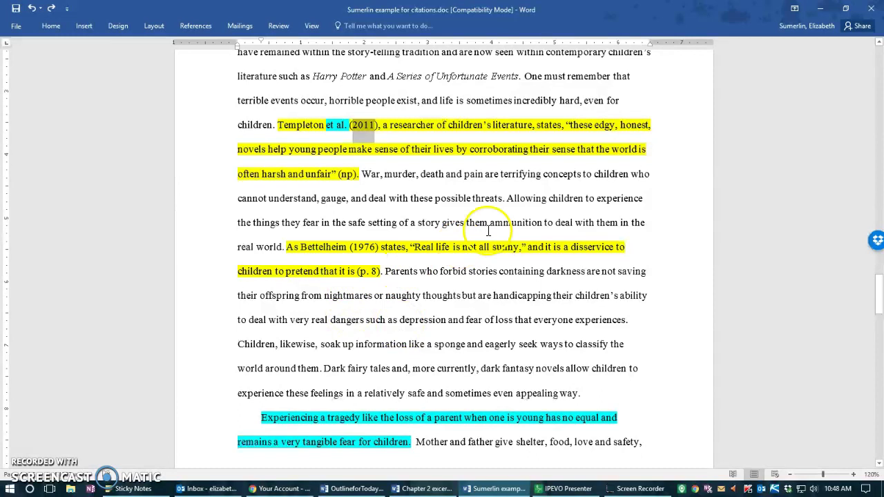
pyautogui.scroll(-6, 404, 351)
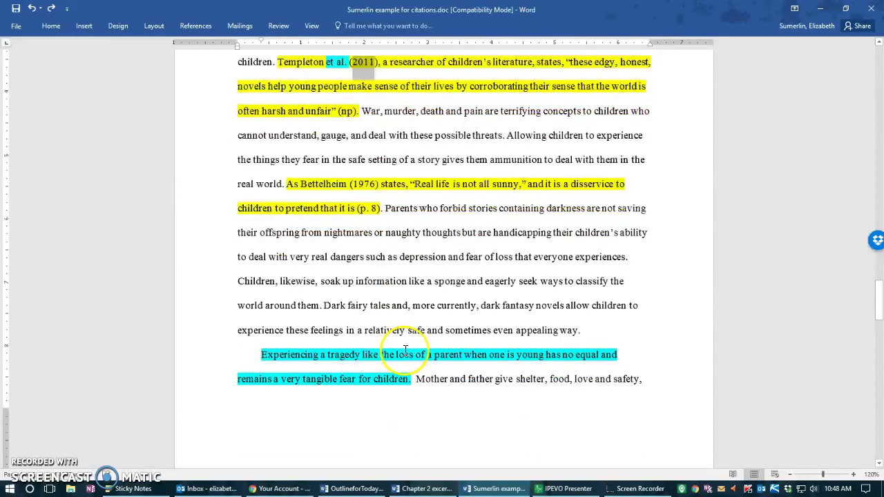
pyautogui.scroll(-2, 406, 354)
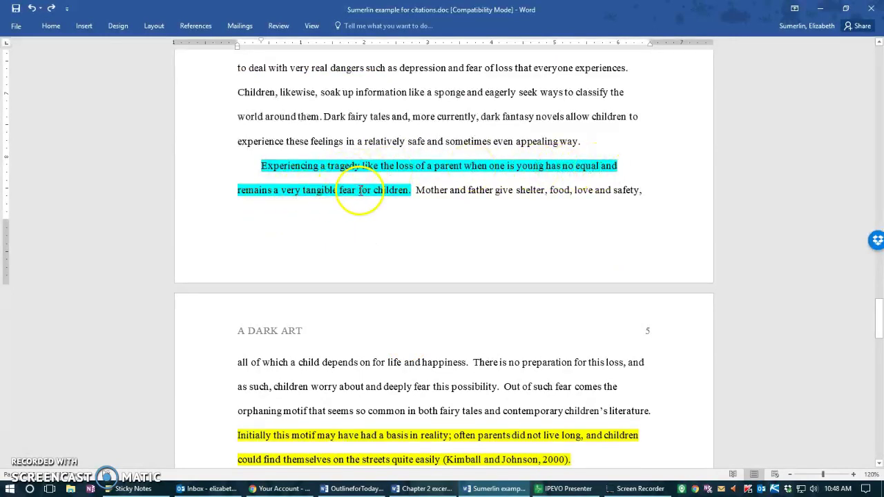
pyautogui.click(414, 191)
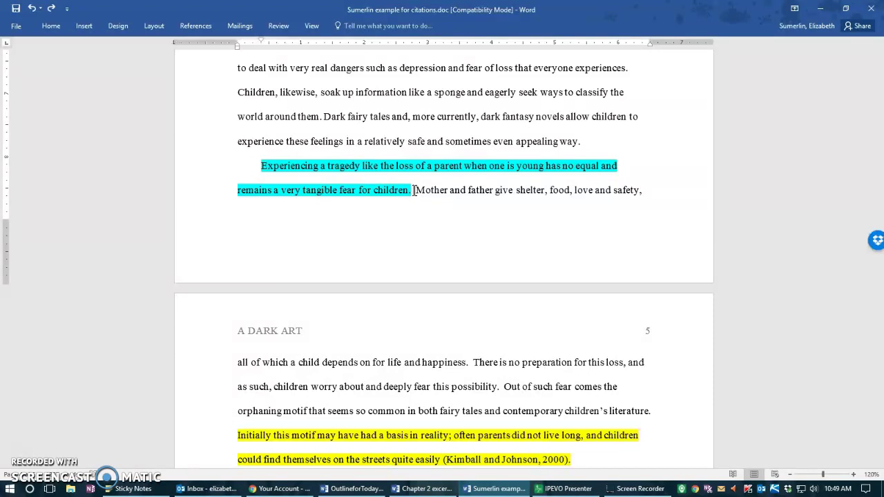
# Step: Select the Kimball and Johnson citation on page 5 and examine its author names, comma and year
pyautogui.scroll(-4, 375, 187)
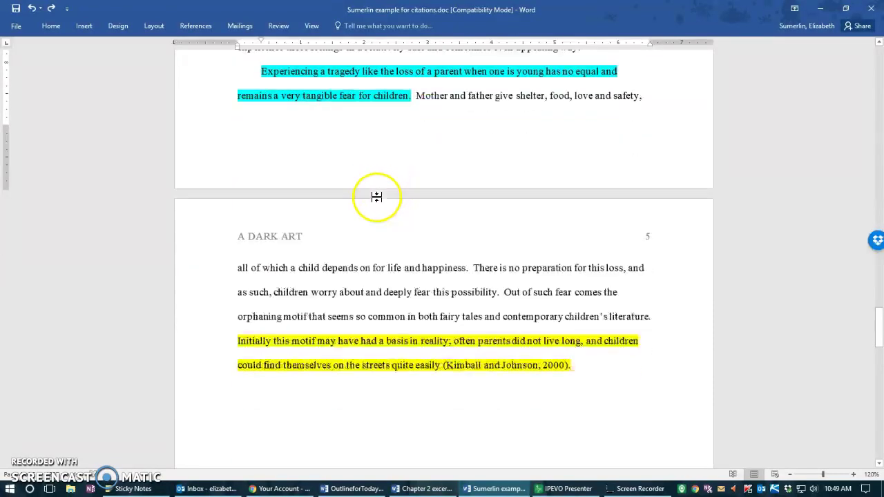
pyautogui.scroll(-3, 375, 234)
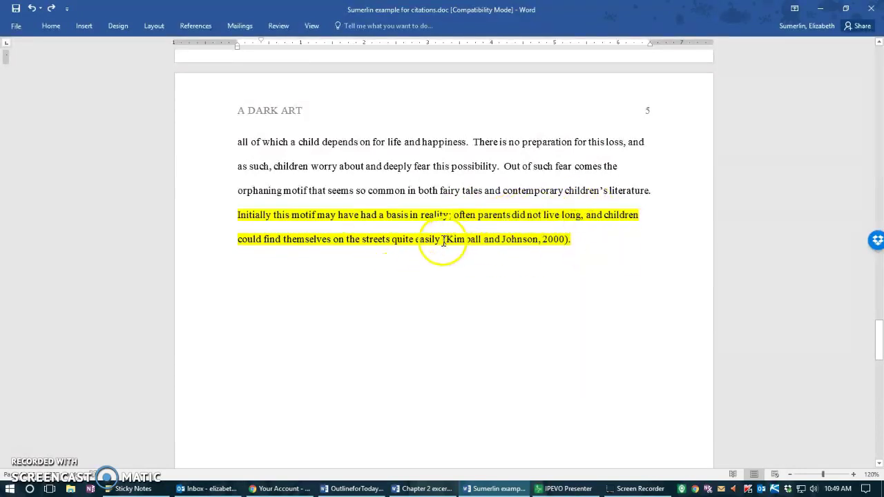
pyautogui.moveTo(442, 240); pyautogui.dragTo(573, 237)
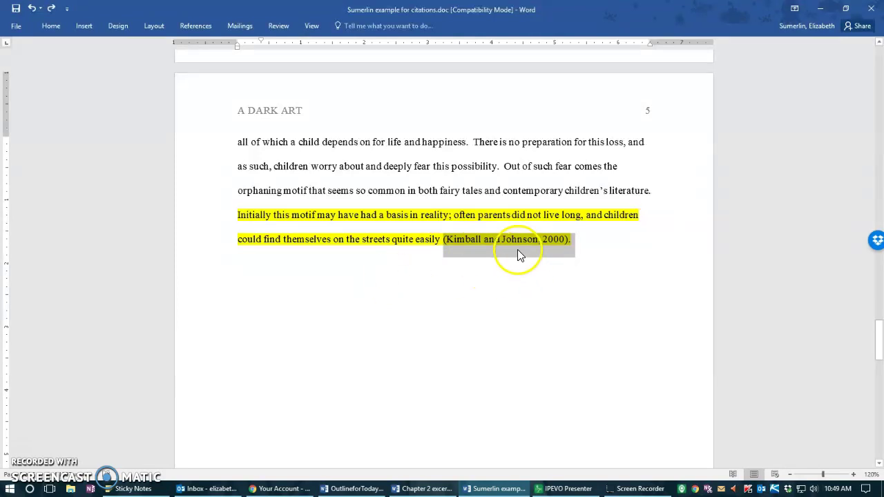
pyautogui.click(488, 268)
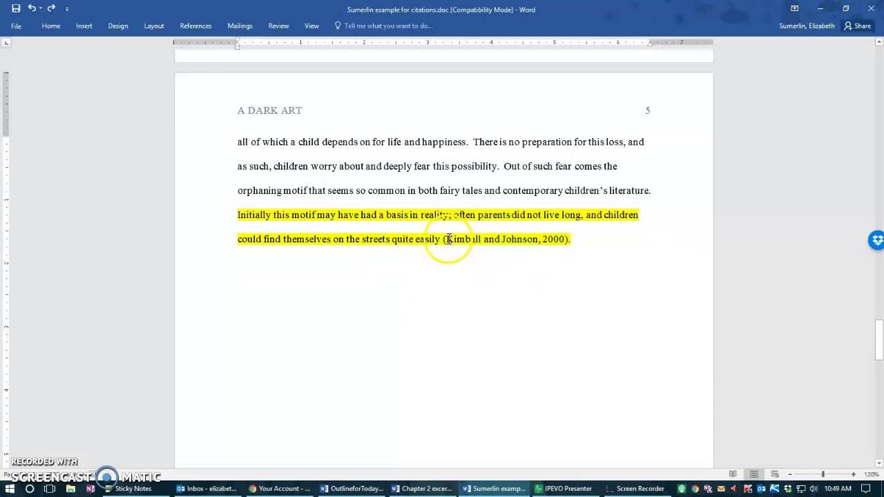
pyautogui.moveTo(448, 238); pyautogui.dragTo(564, 239)
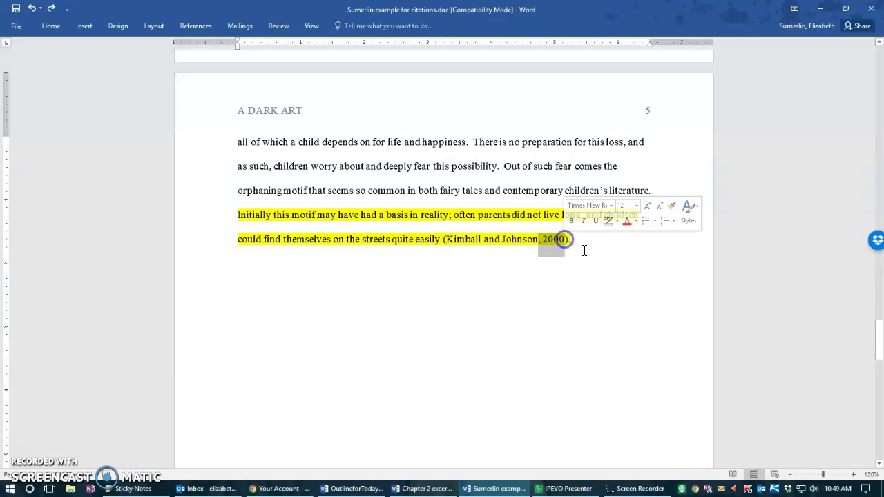
pyautogui.click(584, 250)
pyautogui.click(465, 239)
pyautogui.click(514, 240)
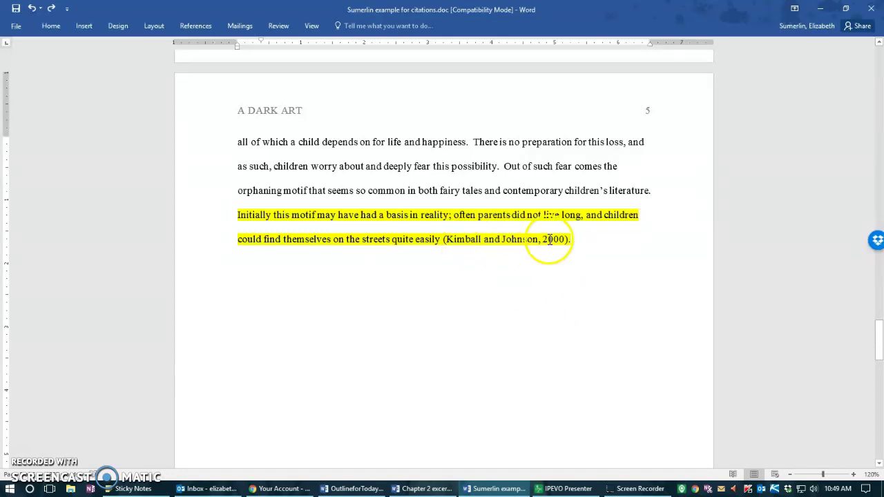
# Step: Select the three consecutive Rowling entries in the reference list on page 6
pyautogui.scroll(-5, 475, 267)
pyautogui.scroll(-5, 475, 268)
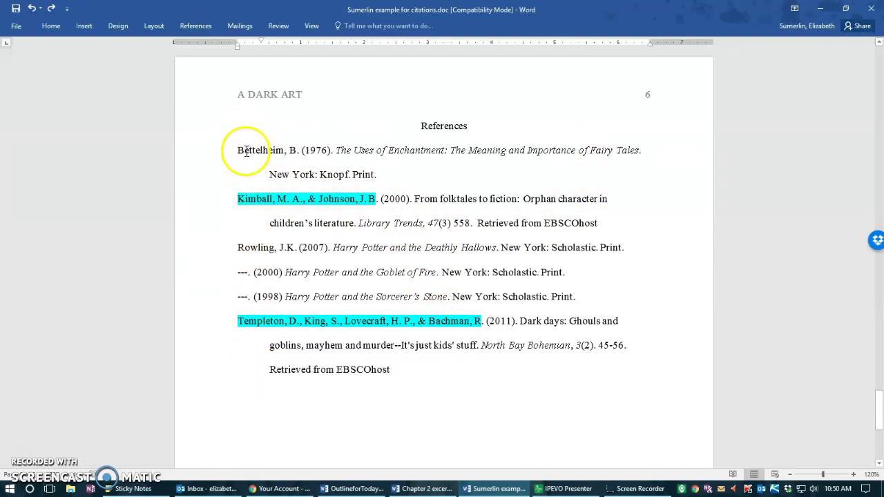
pyautogui.click(243, 296)
pyautogui.write('.')
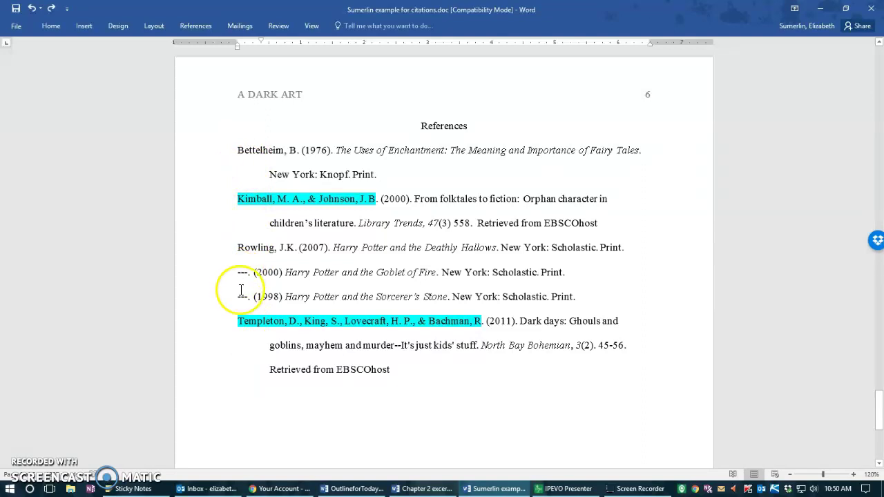
pyautogui.moveTo(236, 248); pyautogui.dragTo(590, 295)
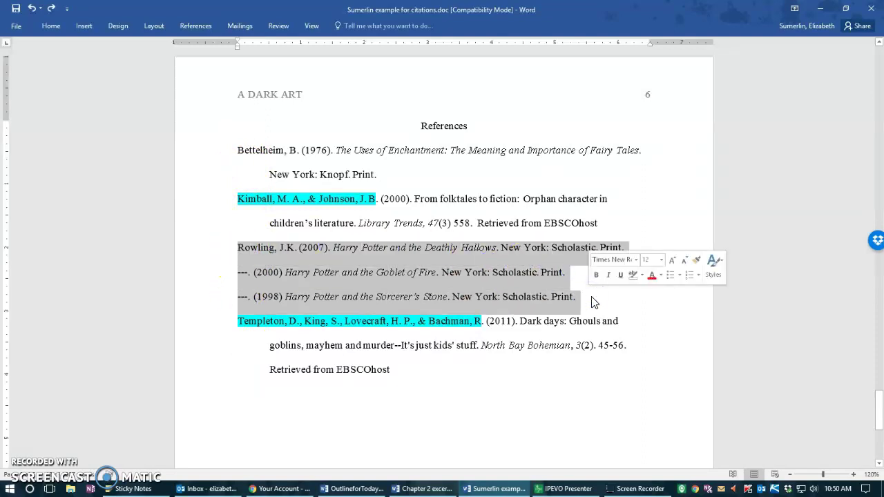
pyautogui.moveTo(425, 268); pyautogui.dragTo(270, 266)
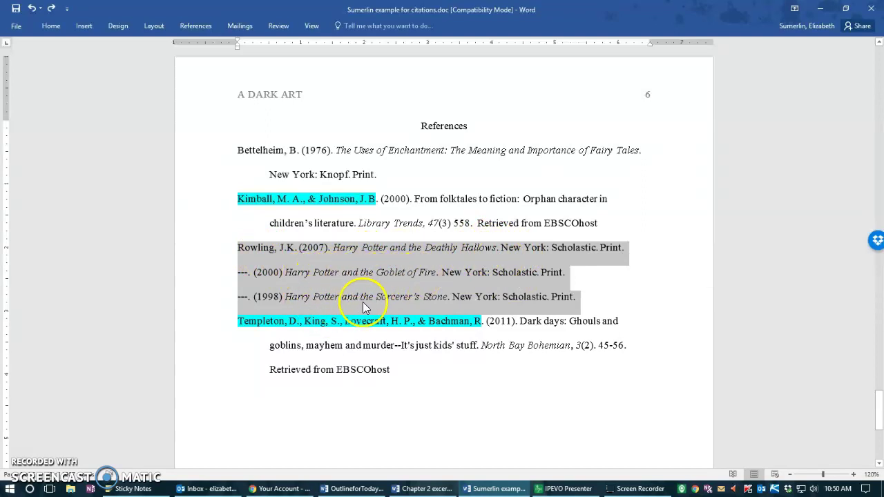
# Step: Select the author name in the first Rowling entry and compare it with the dashes starting the two entries below
pyautogui.click(249, 252)
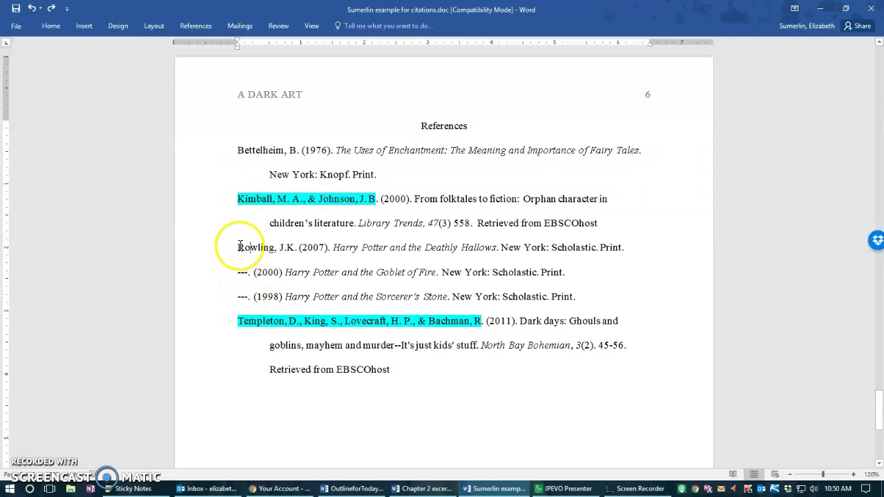
pyautogui.moveTo(237, 247); pyautogui.dragTo(292, 247)
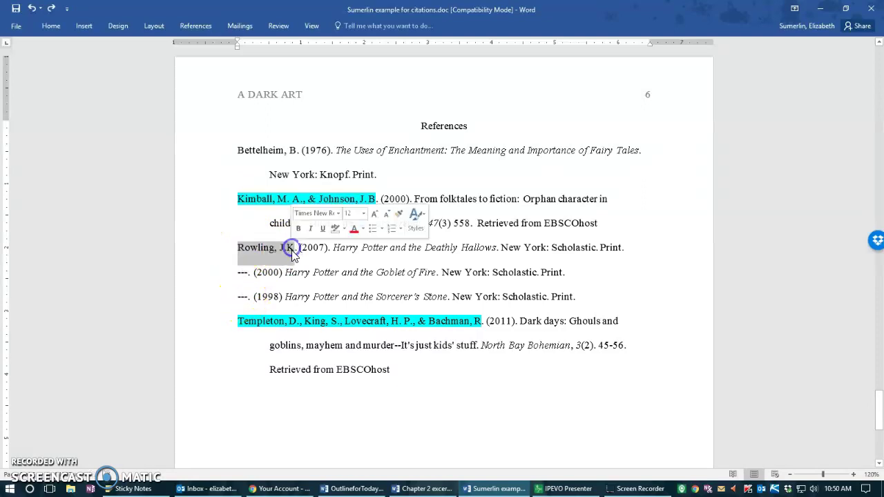
pyautogui.moveTo(237, 272); pyautogui.dragTo(246, 296)
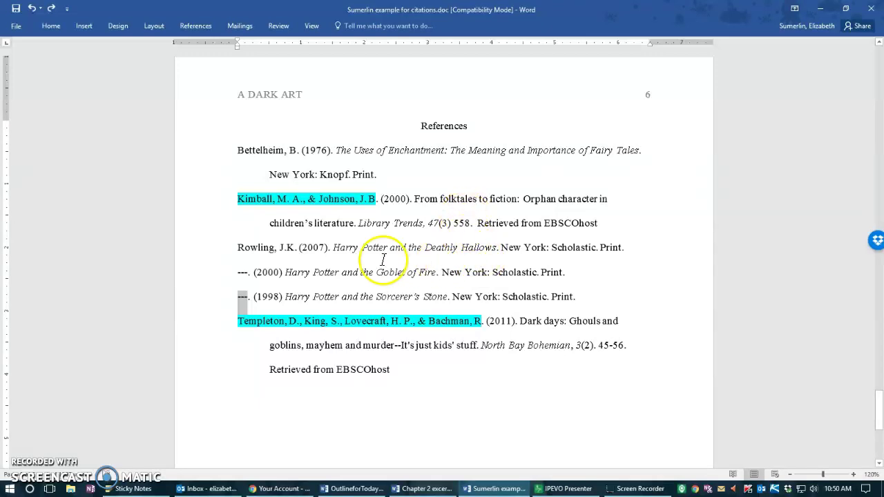
# Step: Set the Goblet of Fire year to 2007b and the Deathly Hallows year to 2007a to demonstrate same-year entries
pyautogui.doubleClick(274, 272)
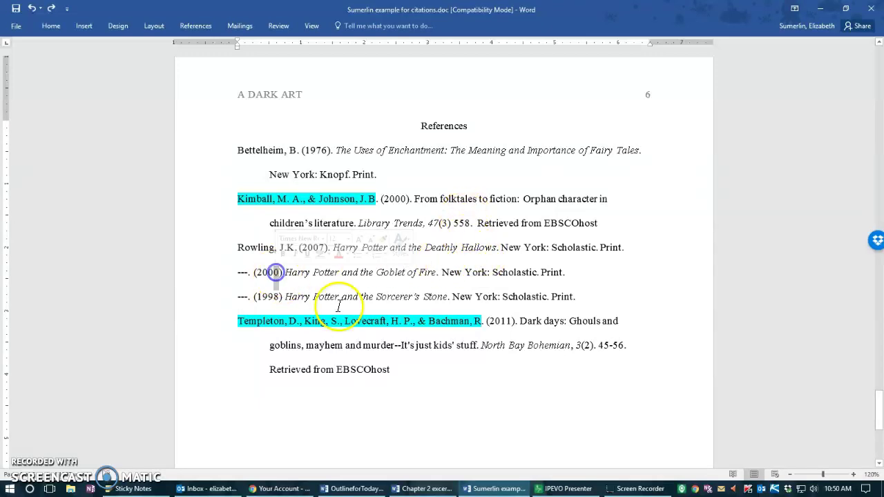
pyautogui.write('2007')
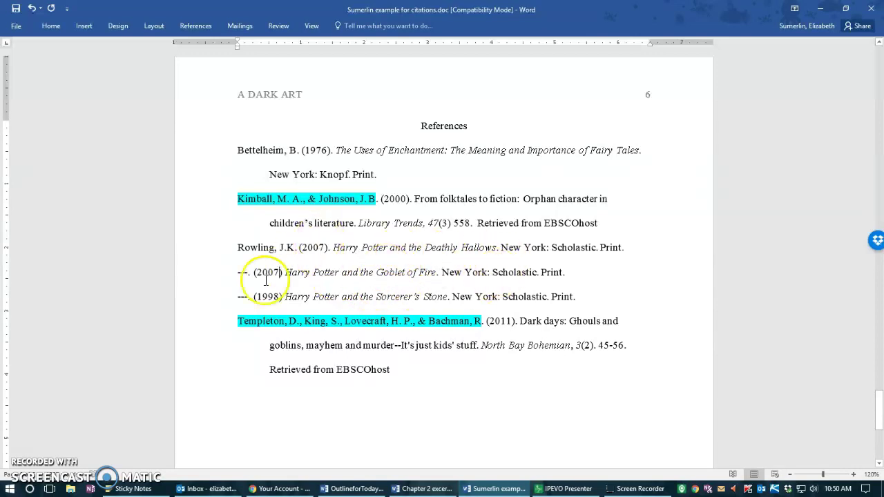
pyautogui.click(327, 248)
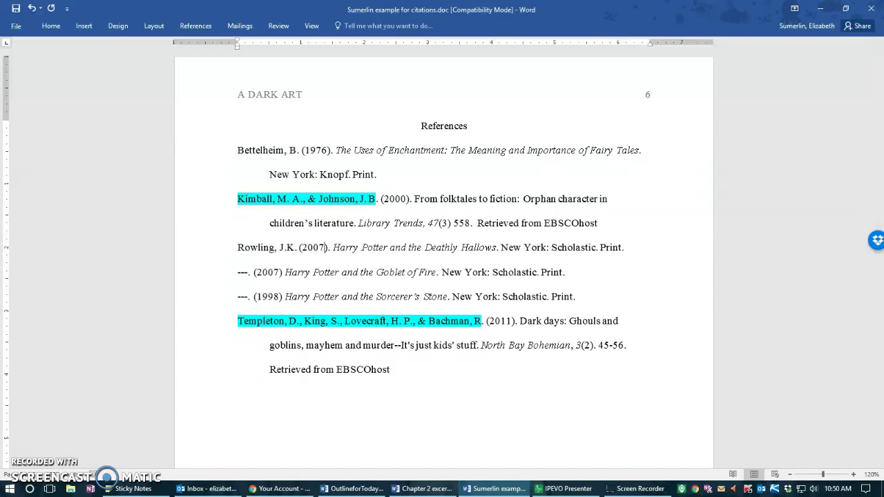
pyautogui.write('a')
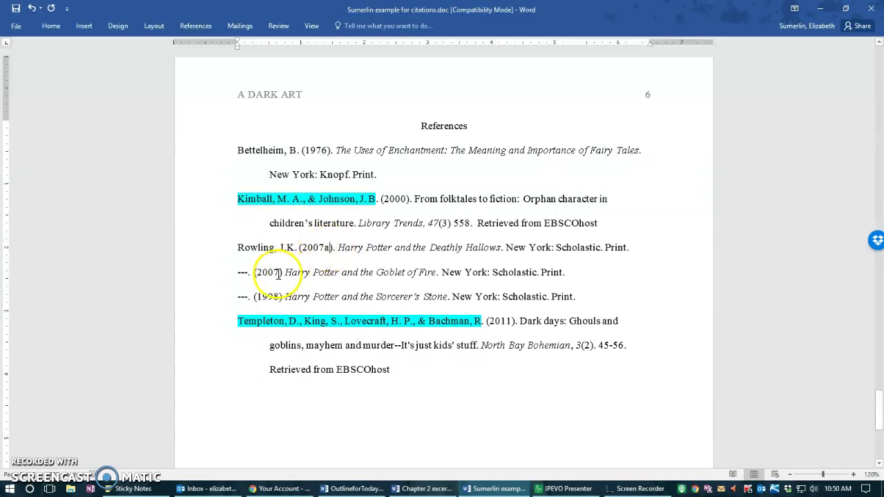
pyautogui.click(280, 273)
pyautogui.write('b')
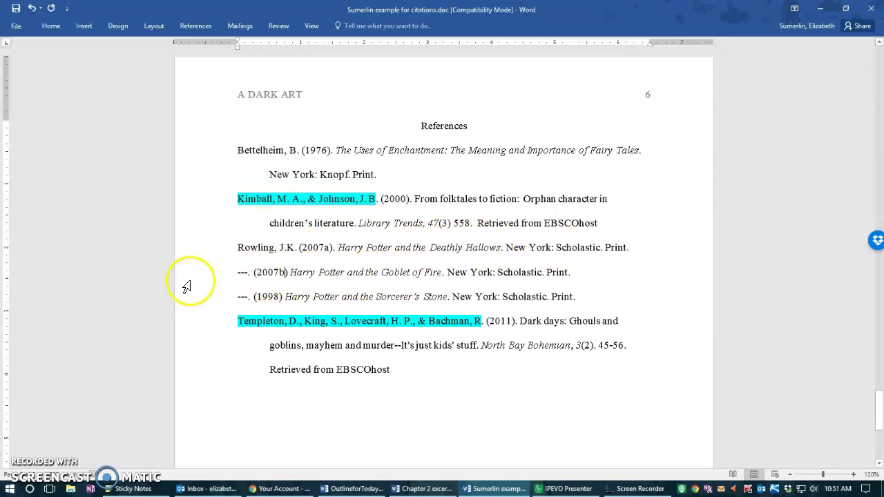
# Step: Remove the letters from both Rowling years and set the Goblet of Fire year back to 2000
pyautogui.press('BackSpace')
pyautogui.click(329, 247)
pyautogui.press('BackSpace')
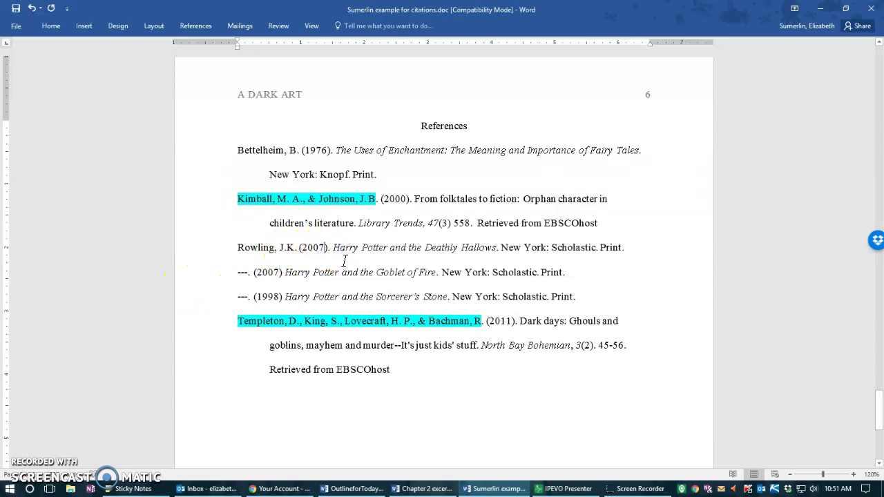
pyautogui.click(278, 272)
pyautogui.press('BackSpace')
pyautogui.write('0')
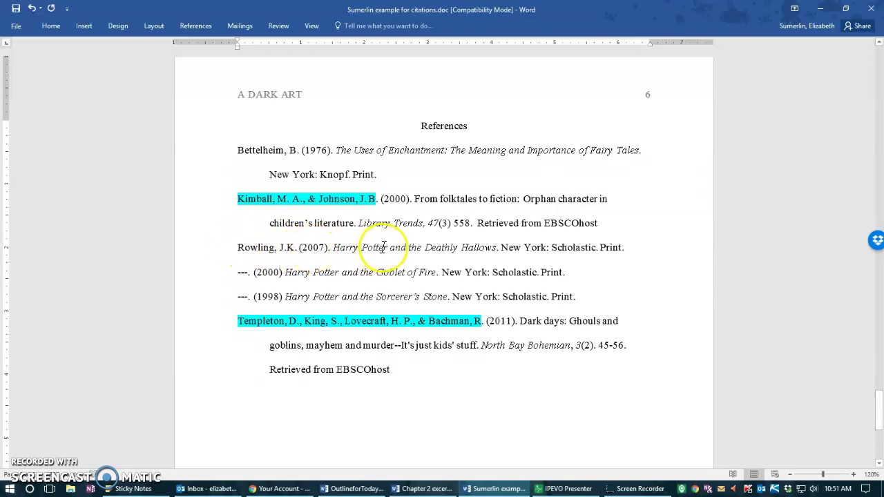
# Step: Compare the order of the three Rowling entries by selecting parts of their titles and the Sorcerer's Stone year
pyautogui.moveTo(389, 248); pyautogui.dragTo(496, 247)
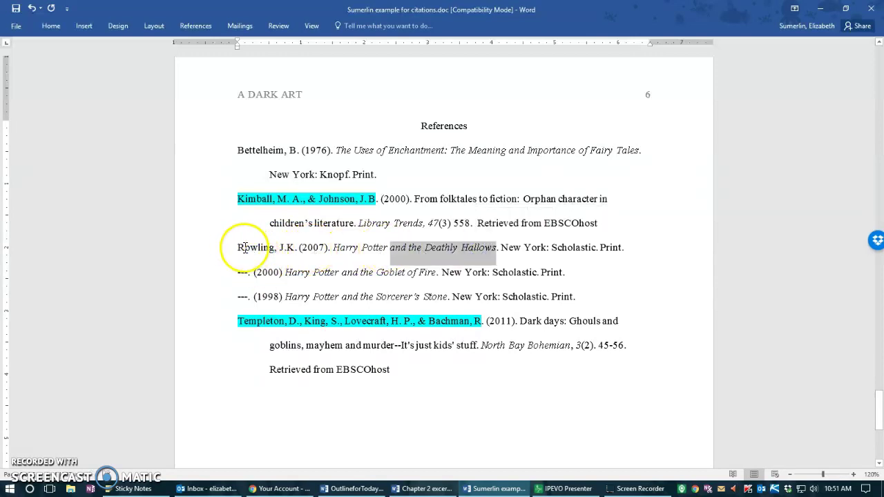
pyautogui.moveTo(376, 272); pyautogui.dragTo(418, 272)
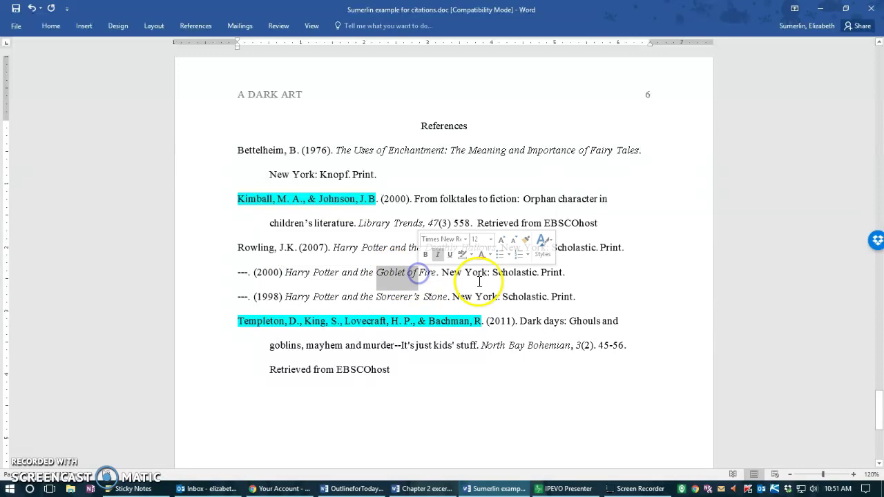
pyautogui.moveTo(268, 297); pyautogui.dragTo(279, 297)
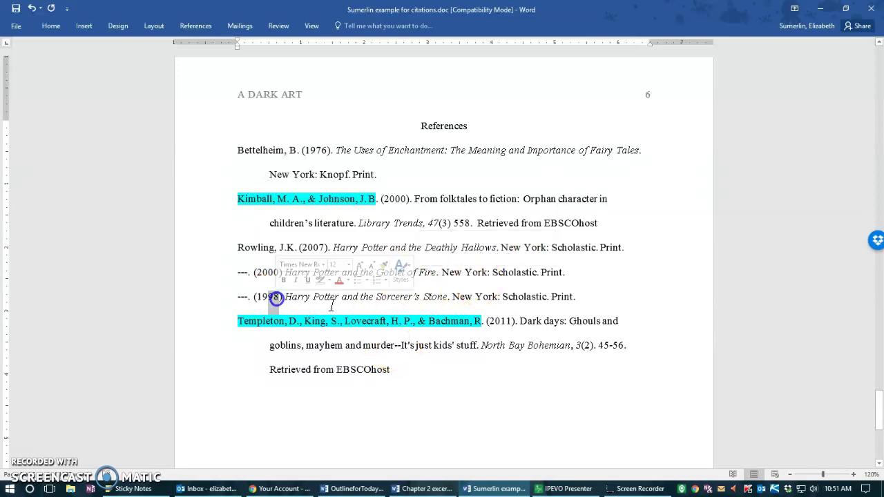
pyautogui.moveTo(384, 301); pyautogui.dragTo(343, 296)
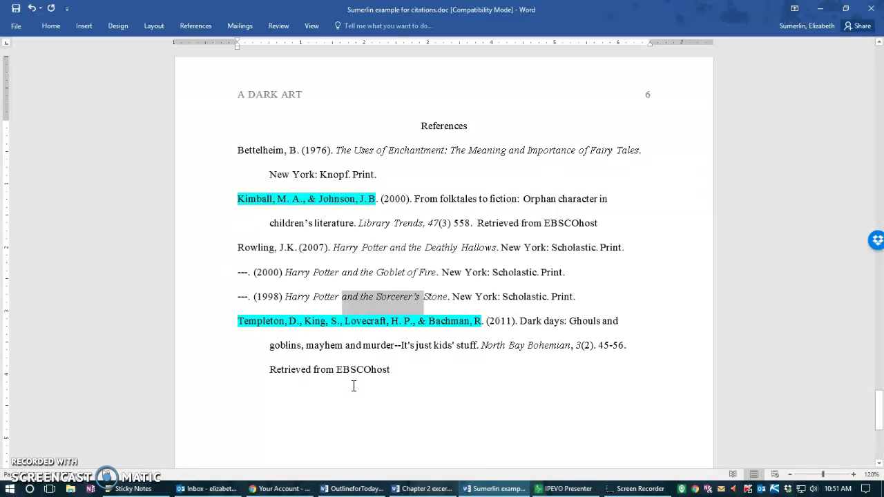
# Step: Examine the commas and ampersand between author names in the Kimball and Johnson entry and the Templeton entry
pyautogui.click(239, 197)
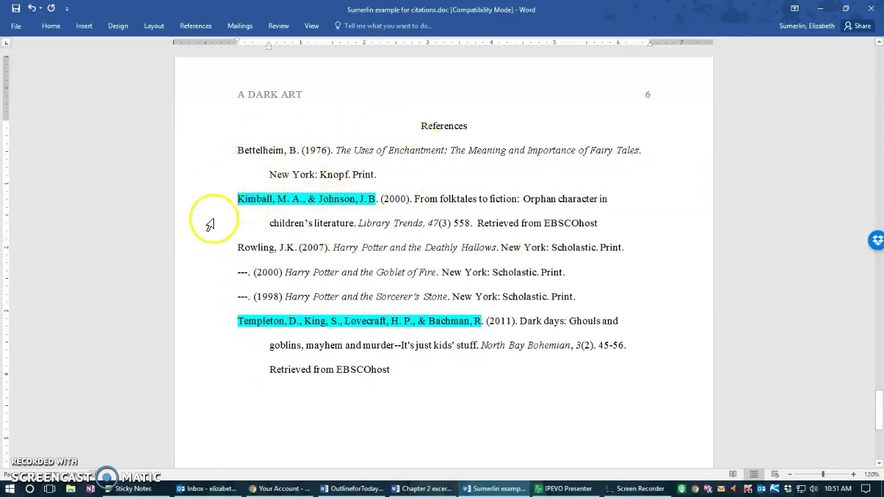
pyautogui.click(300, 198)
pyautogui.write(',')
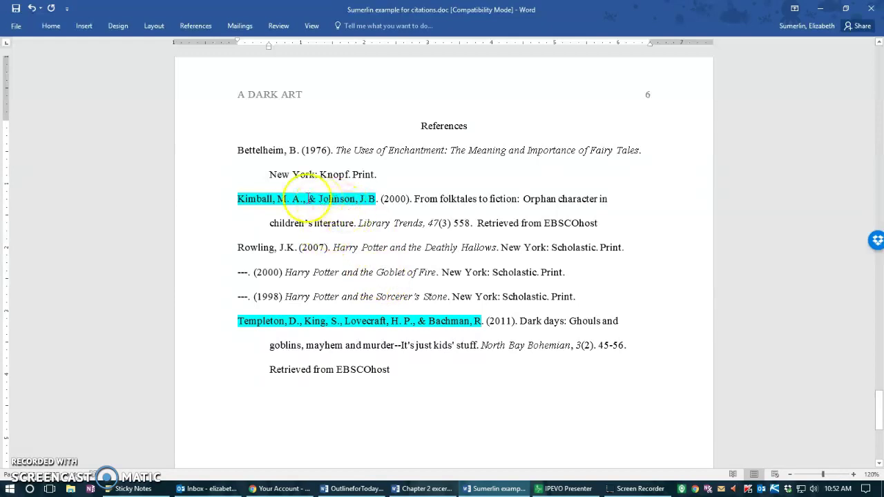
pyautogui.click(255, 200)
pyautogui.moveTo(255, 201); pyautogui.dragTo(376, 198)
pyautogui.click(372, 200)
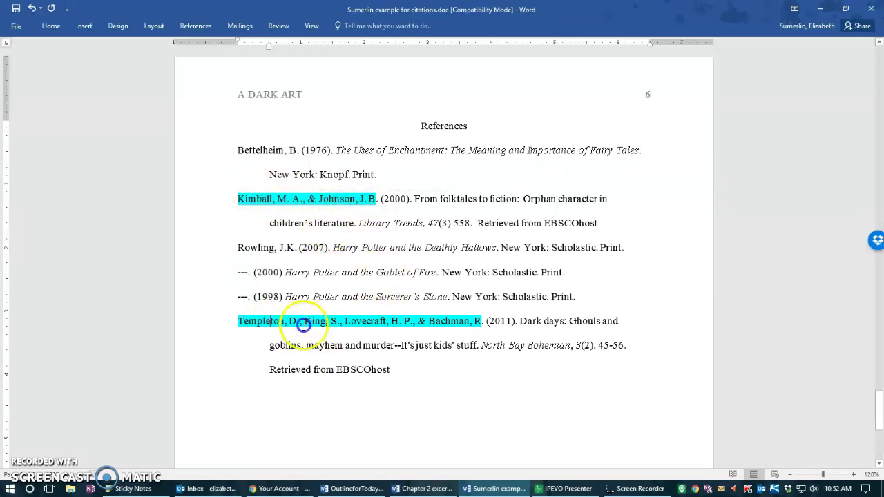
pyautogui.moveTo(297, 322); pyautogui.dragTo(427, 321)
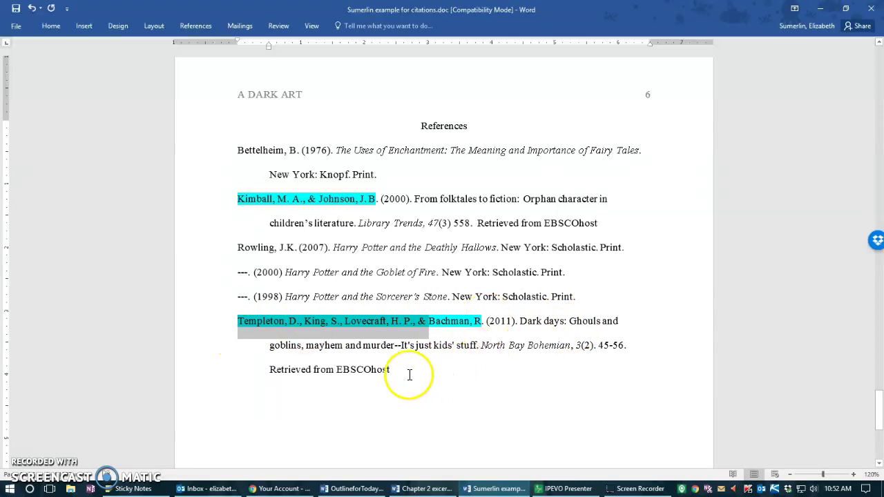
pyautogui.scroll(-2, 601, 296)
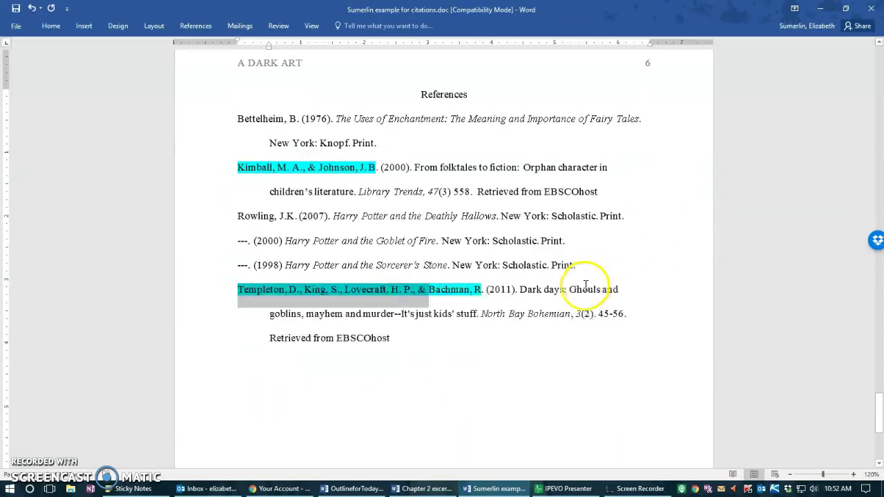
pyautogui.scroll(-4, 331, 366)
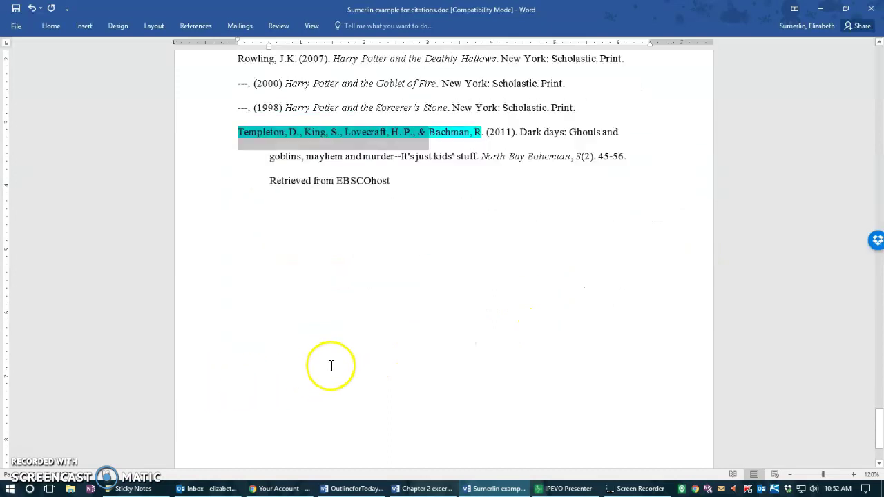
pyautogui.scroll(6, 328, 369)
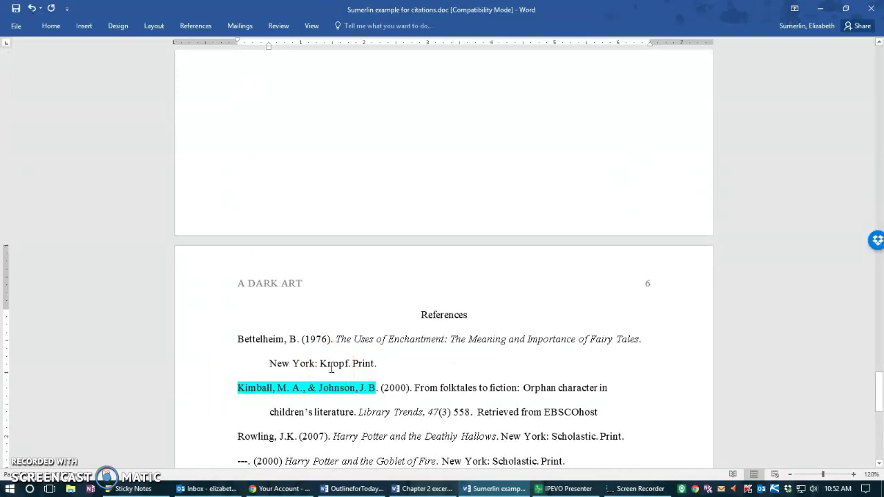
pyautogui.scroll(-2, 332, 368)
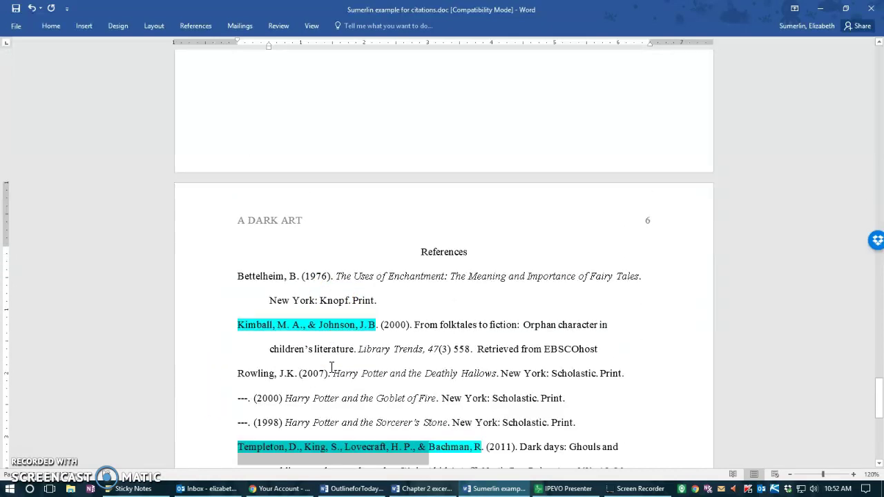
pyautogui.scroll(-1, 331, 366)
pyautogui.scroll(-3, 331, 366)
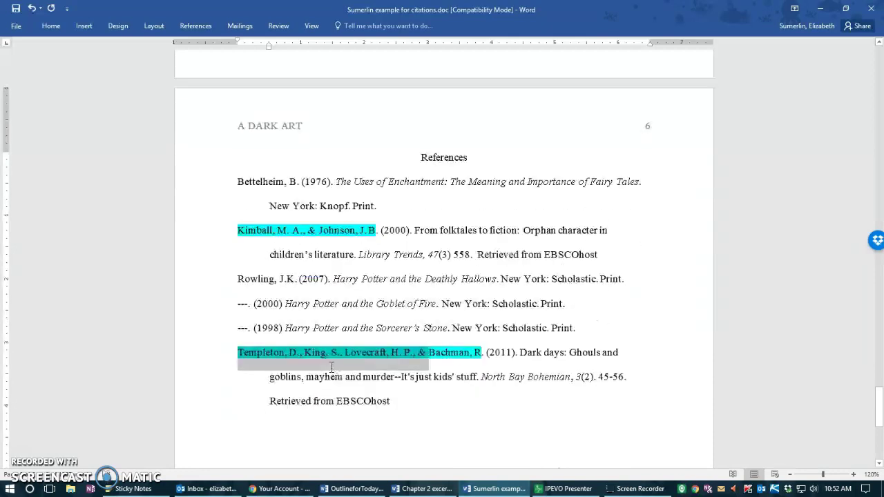